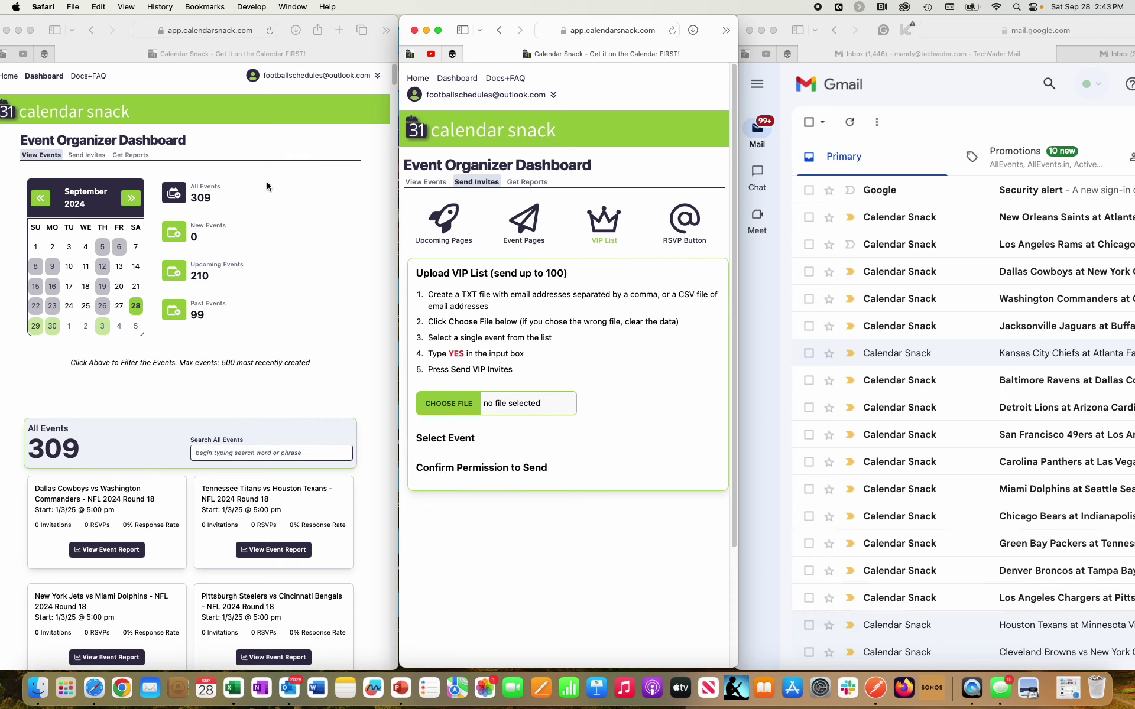
Filter the Calendar Snack dashboard to upcoming events on 9/29/24, showing 12 events
left_click(266, 183)
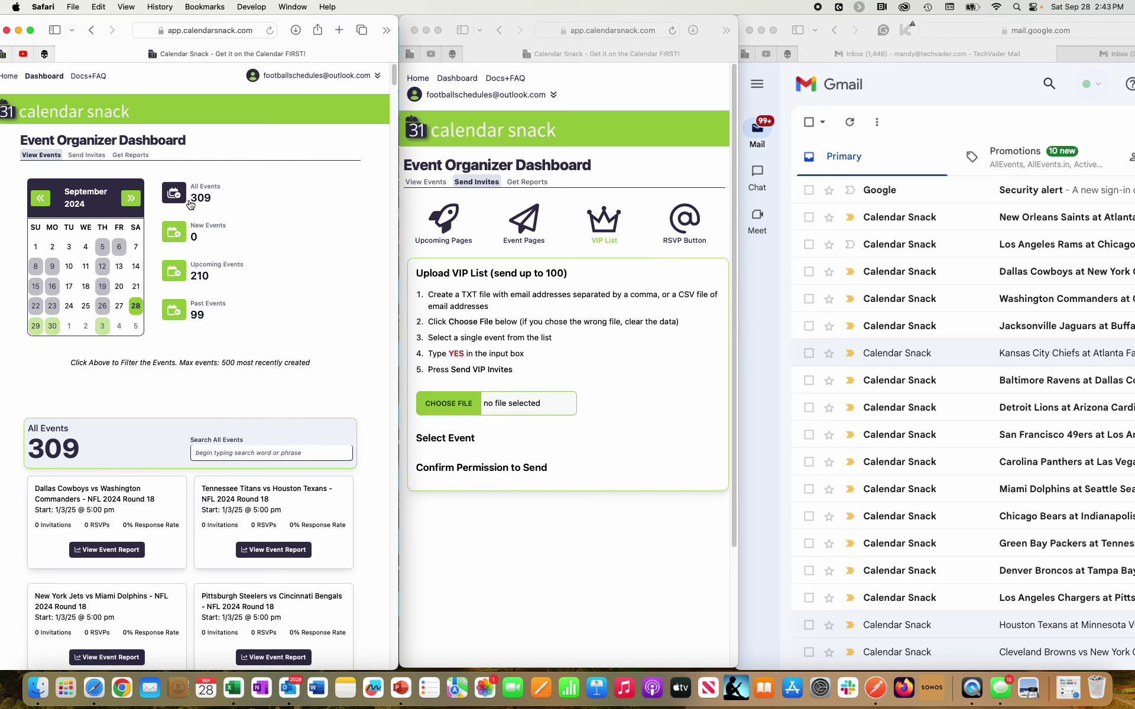
left_click(199, 268)
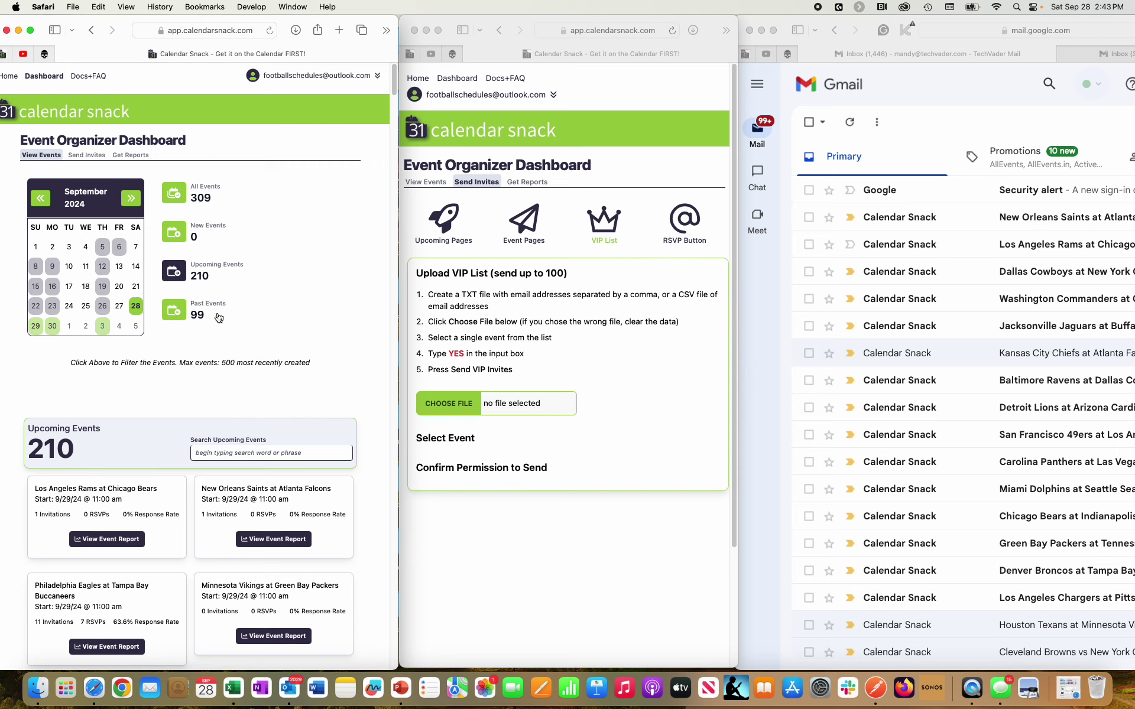
left_click(37, 326)
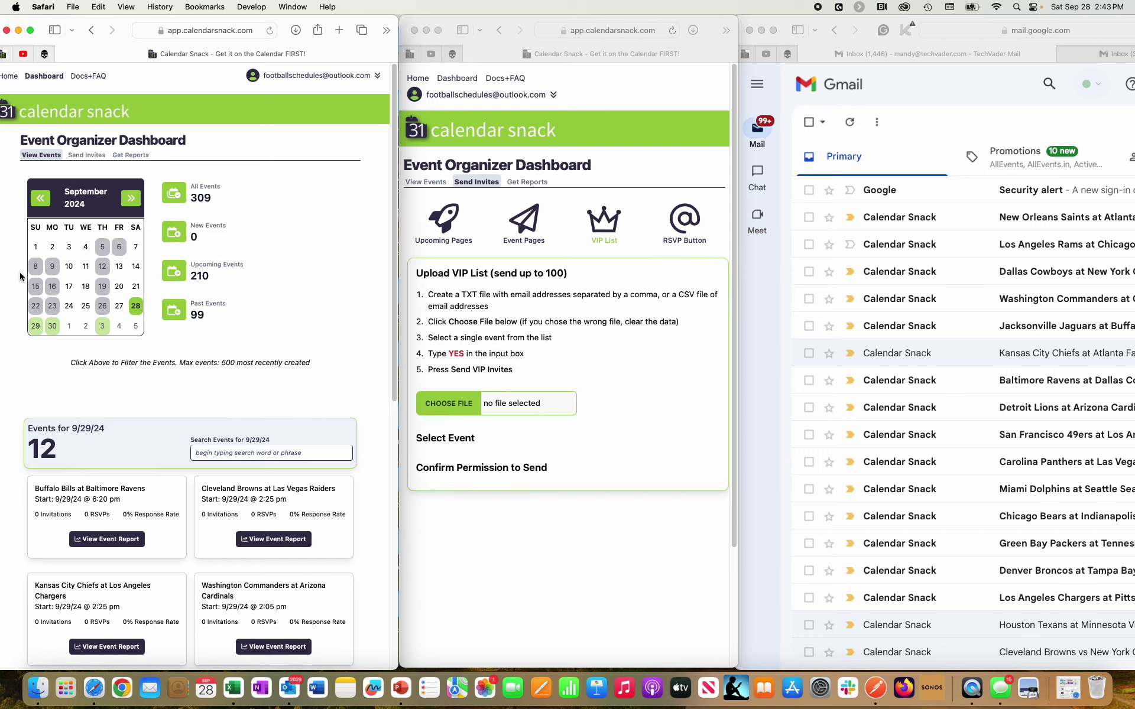
scroll(83, 379, "down", 5)
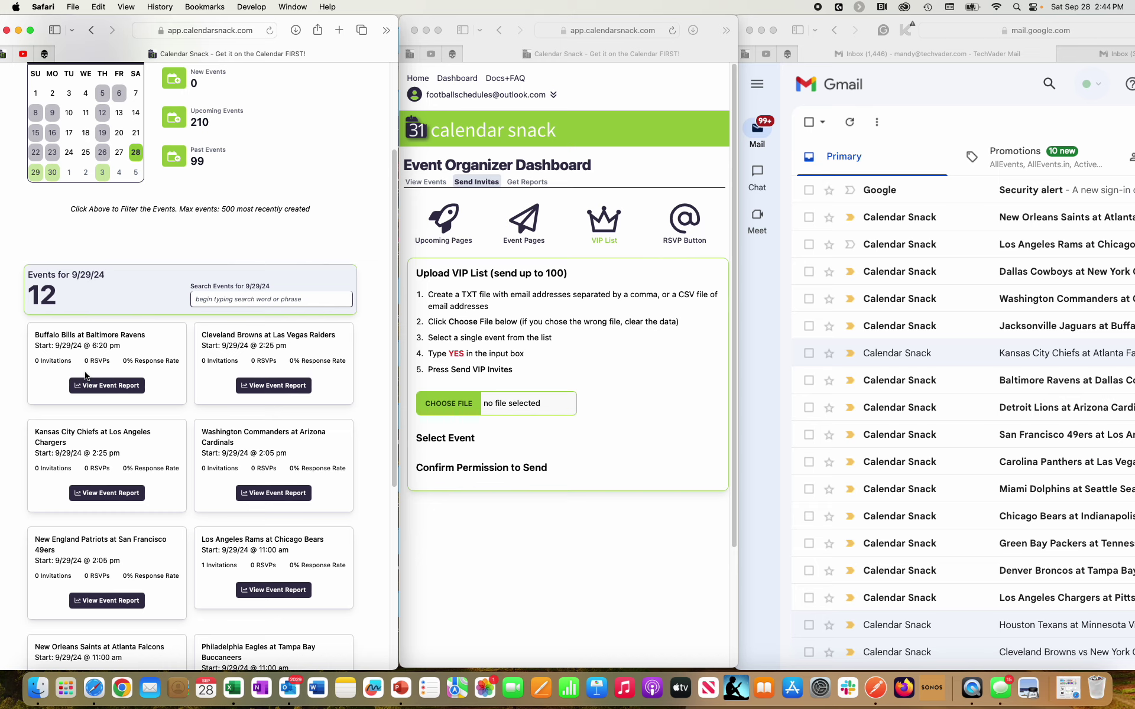
Upload the VIP address list file 'TXT FILEapr6 copy.txt' on the Send Invites page
left_click(554, 360)
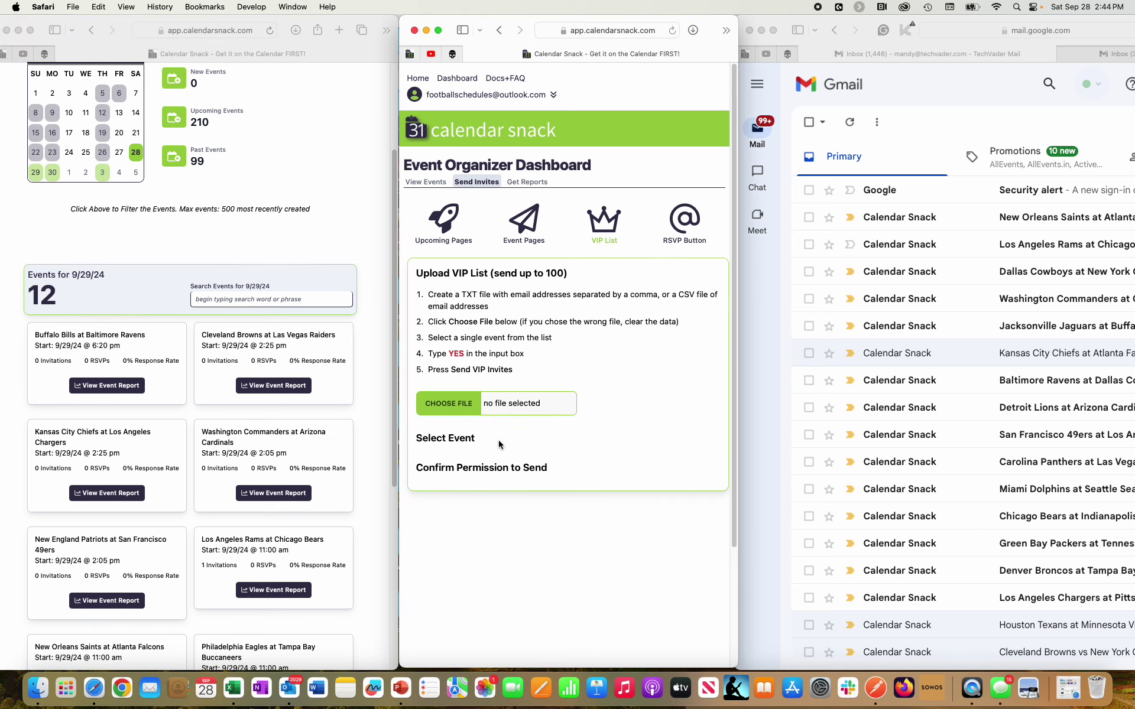
left_click(466, 408)
scroll(500, 408, "down", 10)
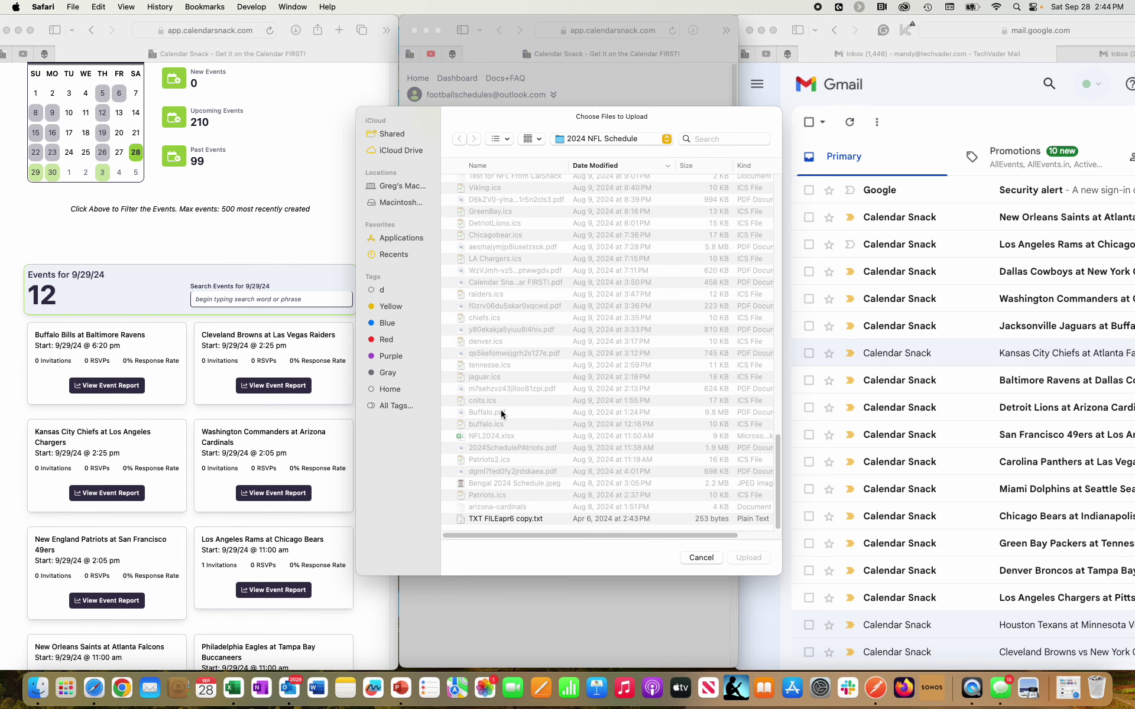
double_click(496, 521)
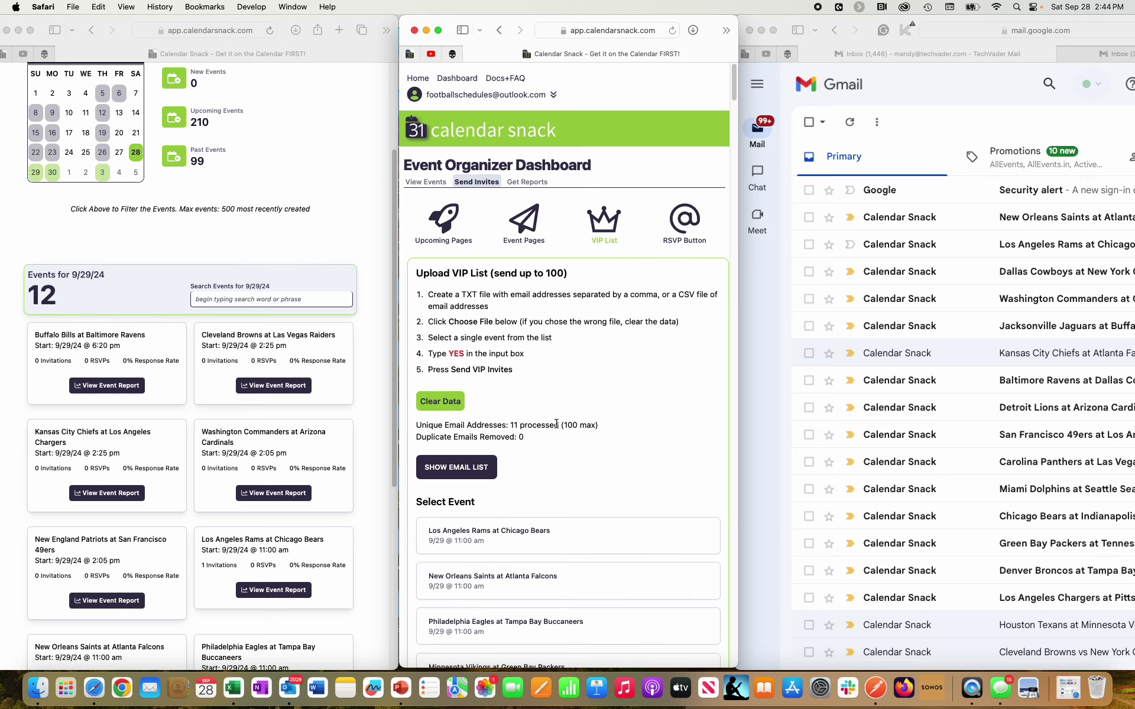
Check the 11 processed addresses and select the Los Angeles Rams at Chicago Bears game
left_click_drag(547, 424, 474, 427)
left_click(467, 466)
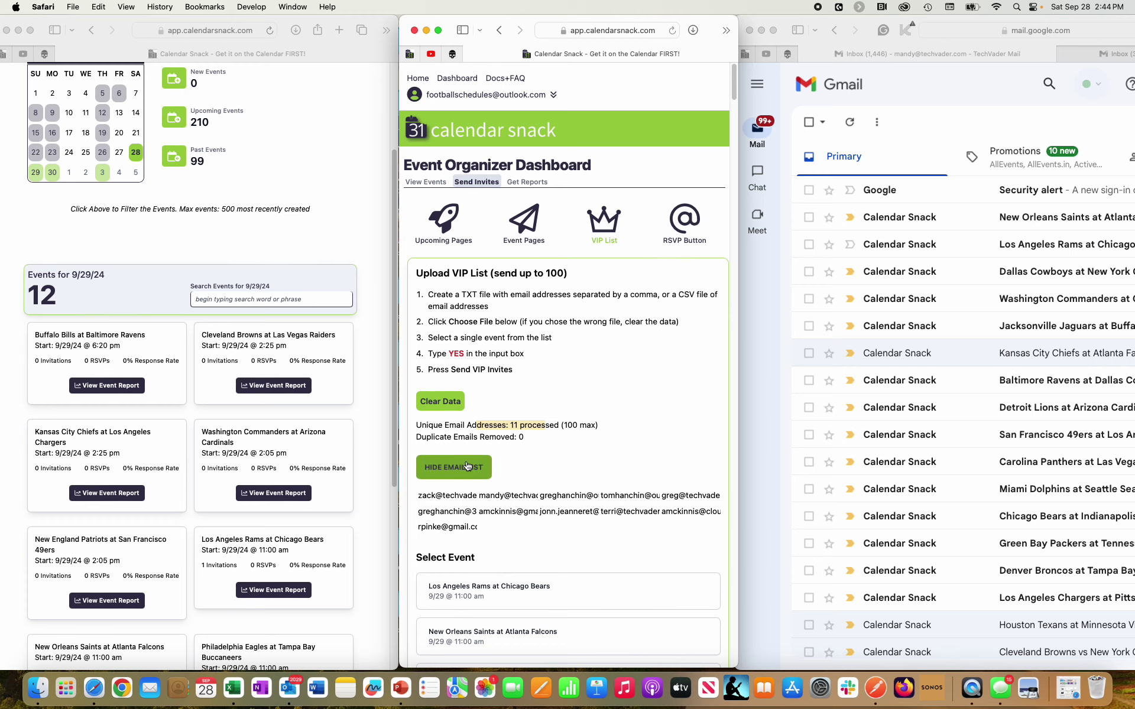
left_click(467, 466)
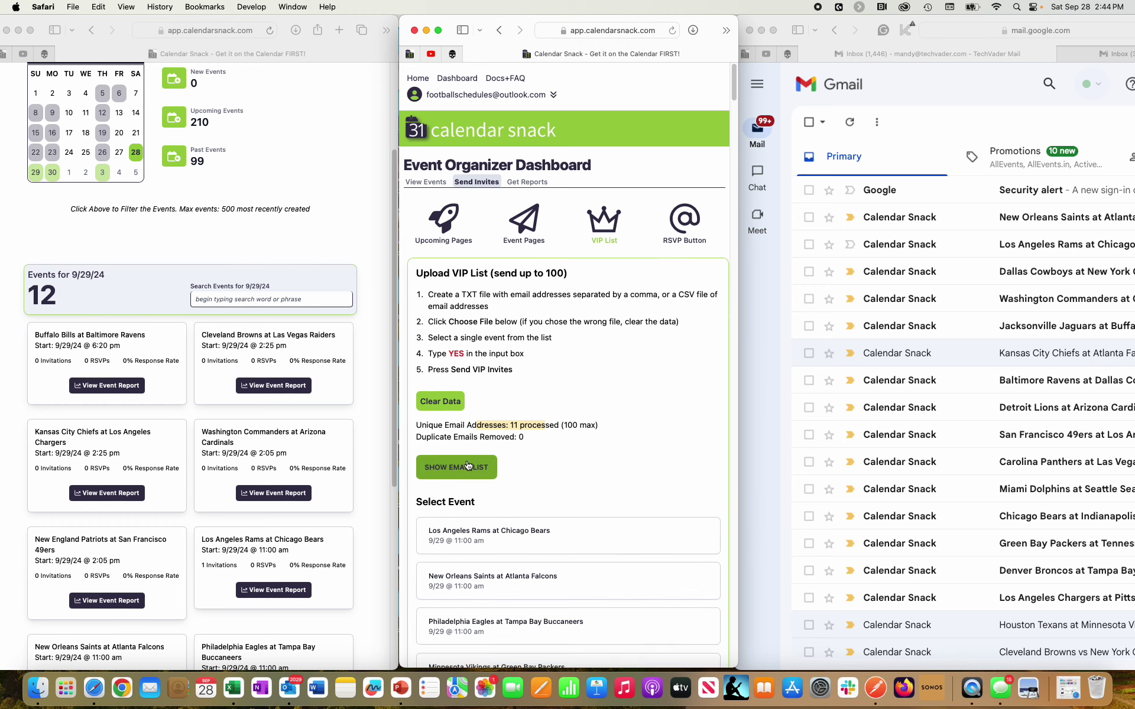
left_click(500, 550)
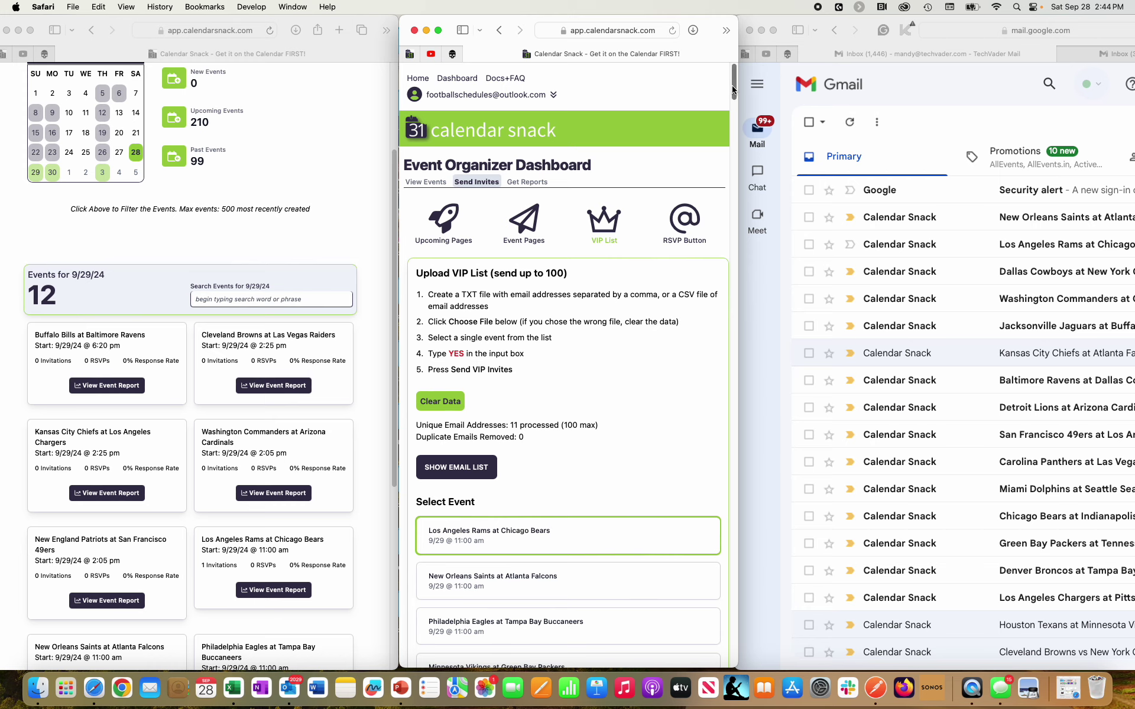
Confirm permission with YES and send Rams at Bears VIP invites to all 11 addresses
left_click_drag(733, 89, 728, 654)
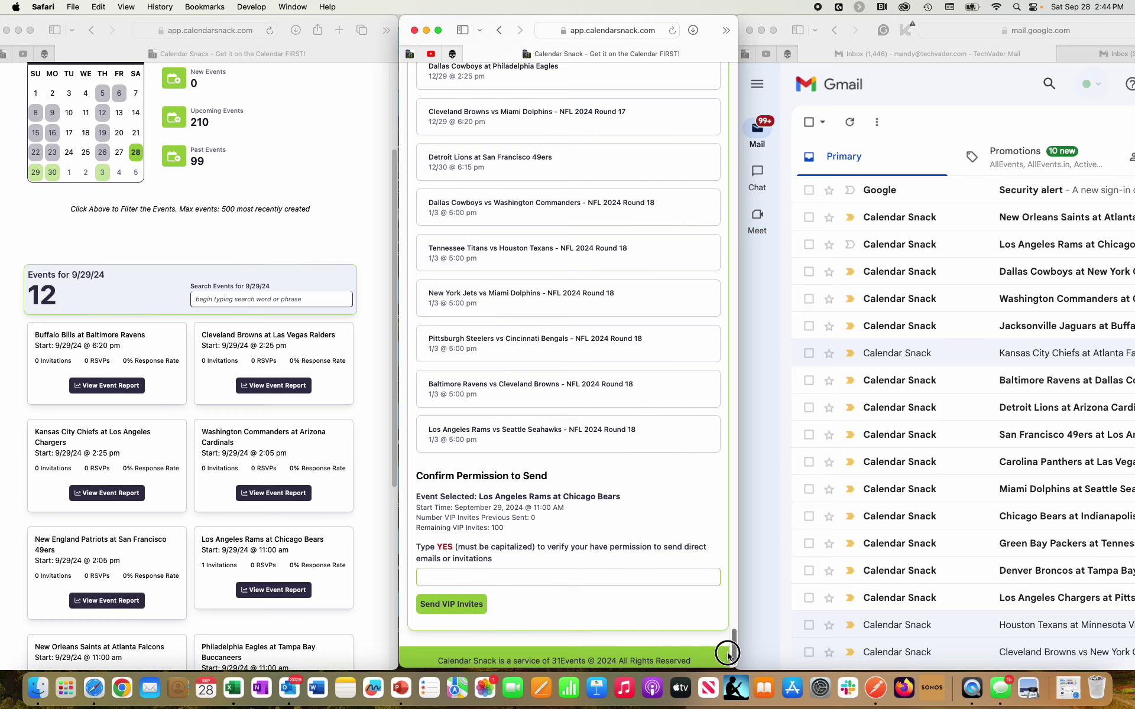
left_click(541, 601)
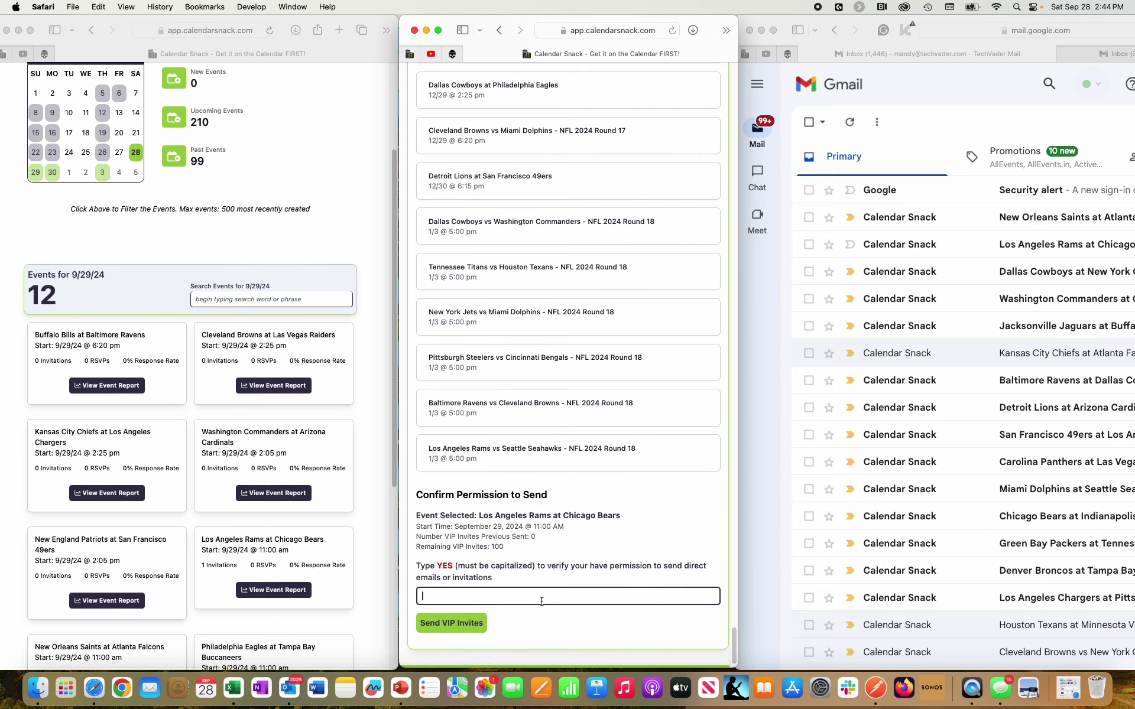
type("YES")
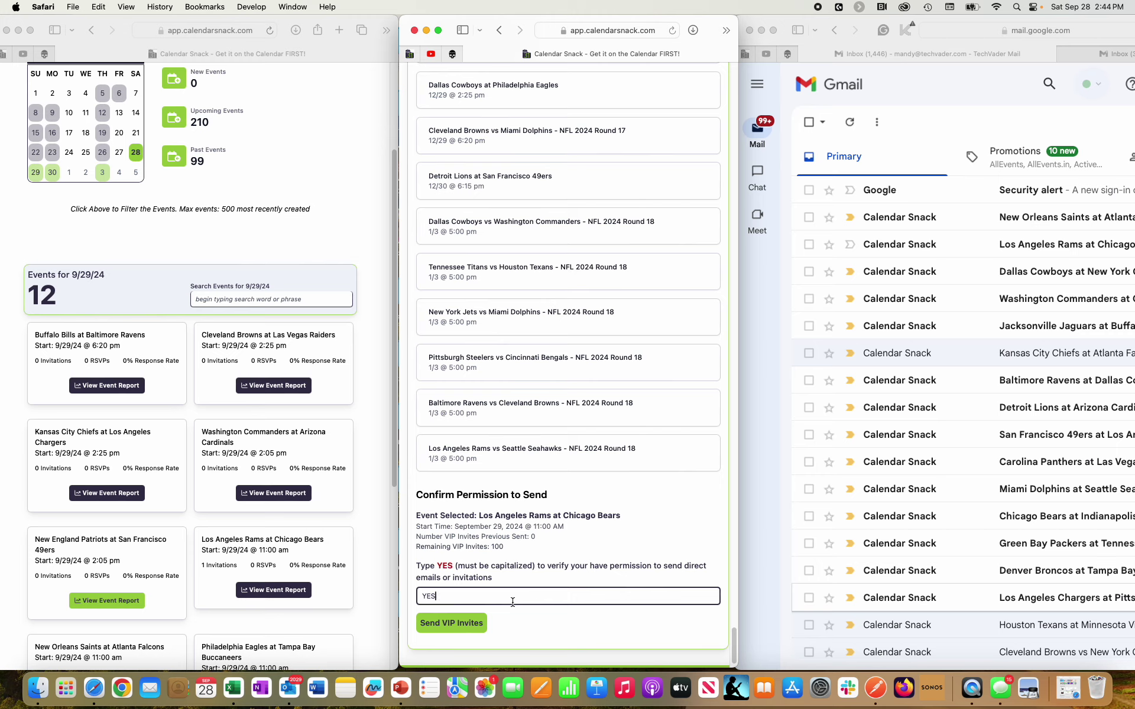
left_click(463, 627)
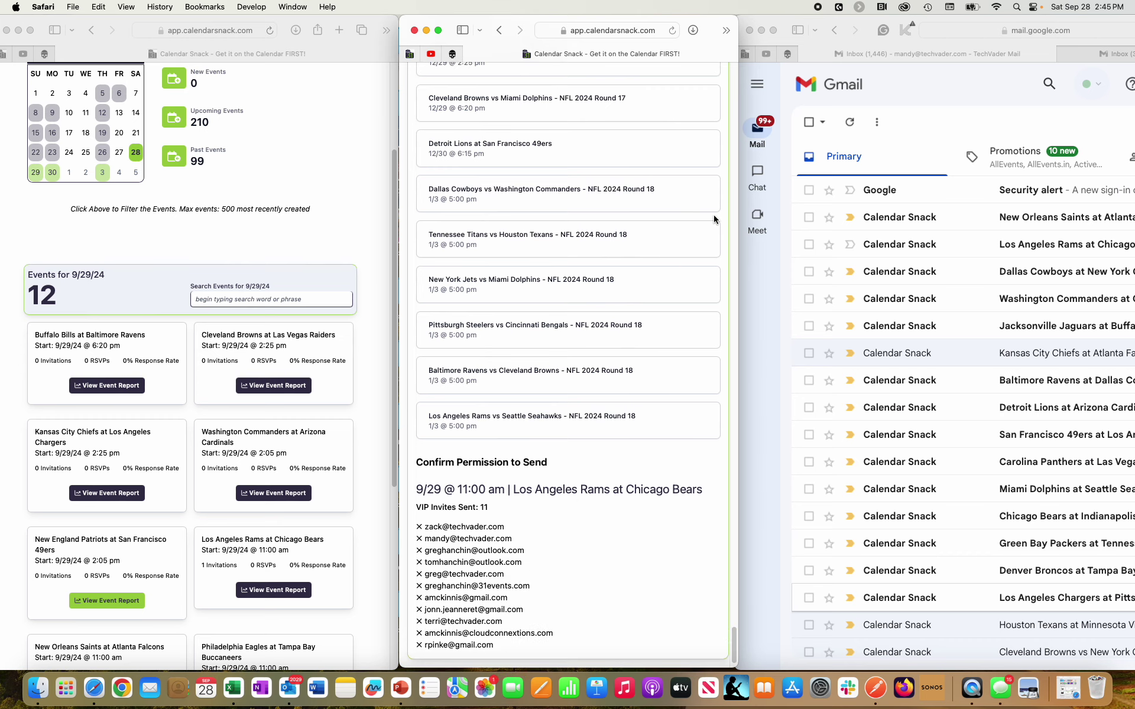
In the second Gmail account, open the Rams at Bears invitation and RSVP Yes
left_click(913, 108)
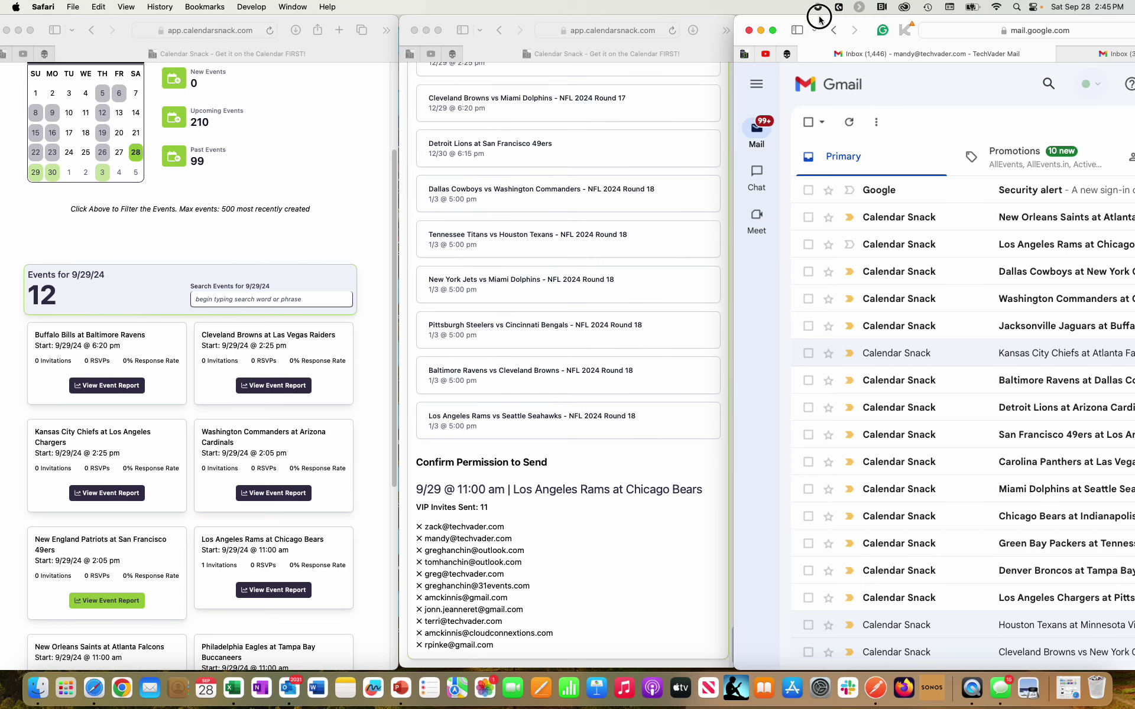
left_click_drag(820, 19, 633, 10)
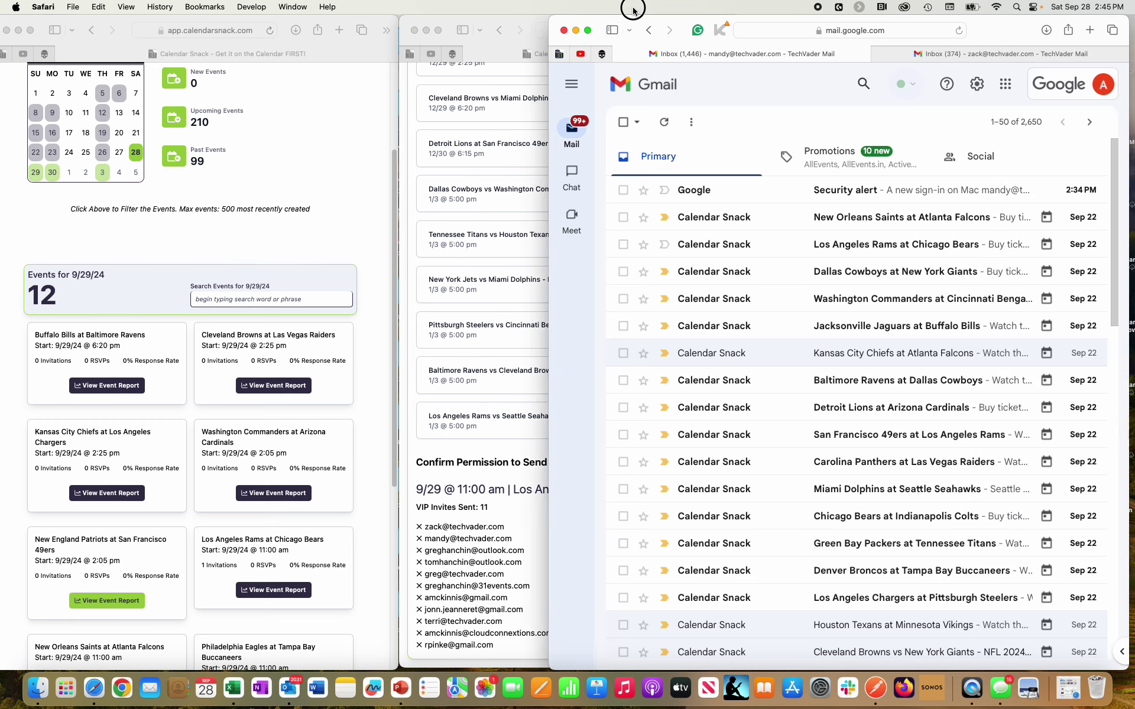
left_click(905, 54)
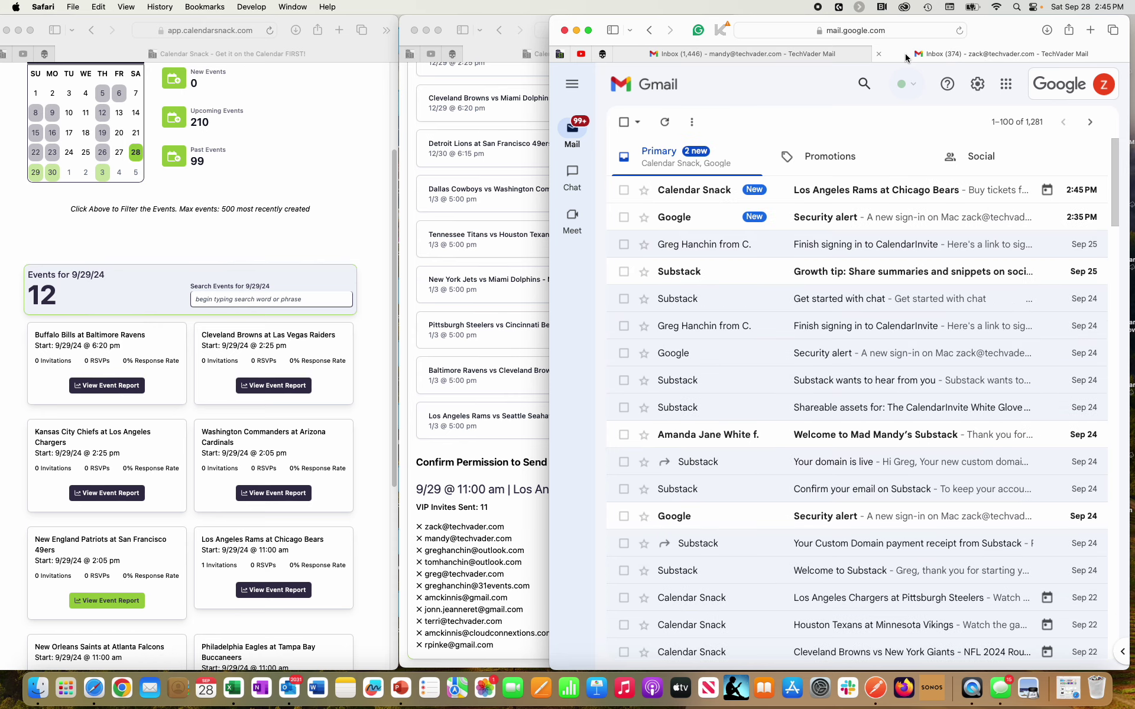
left_click(805, 192)
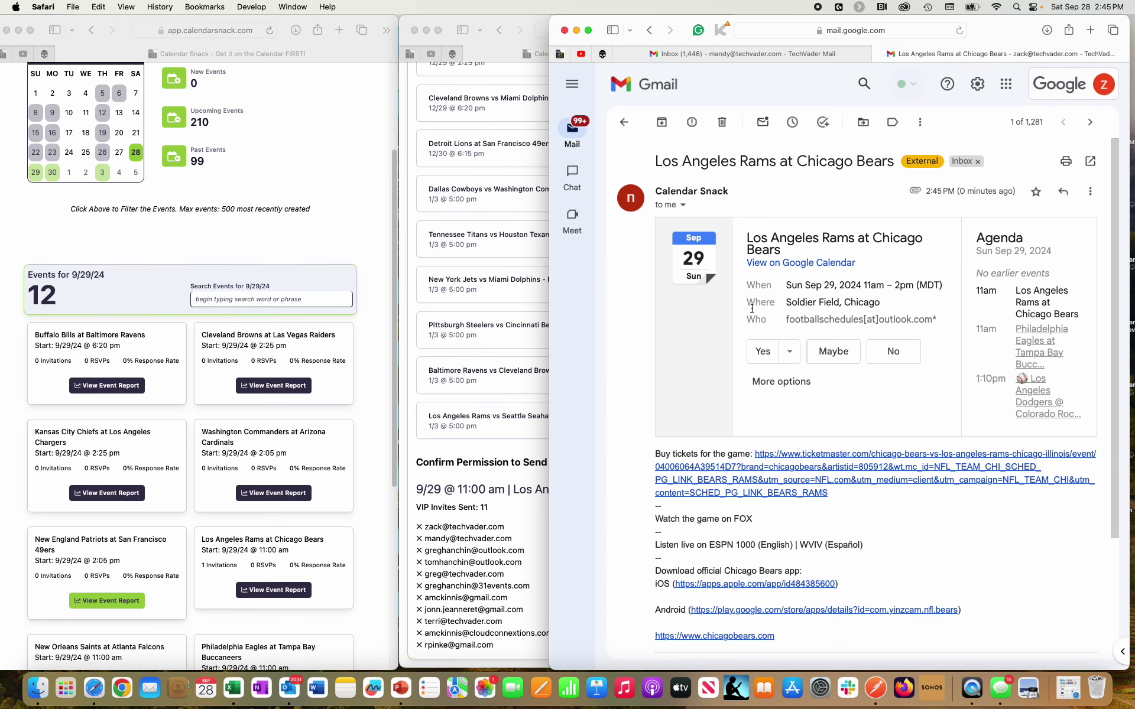
left_click(747, 353)
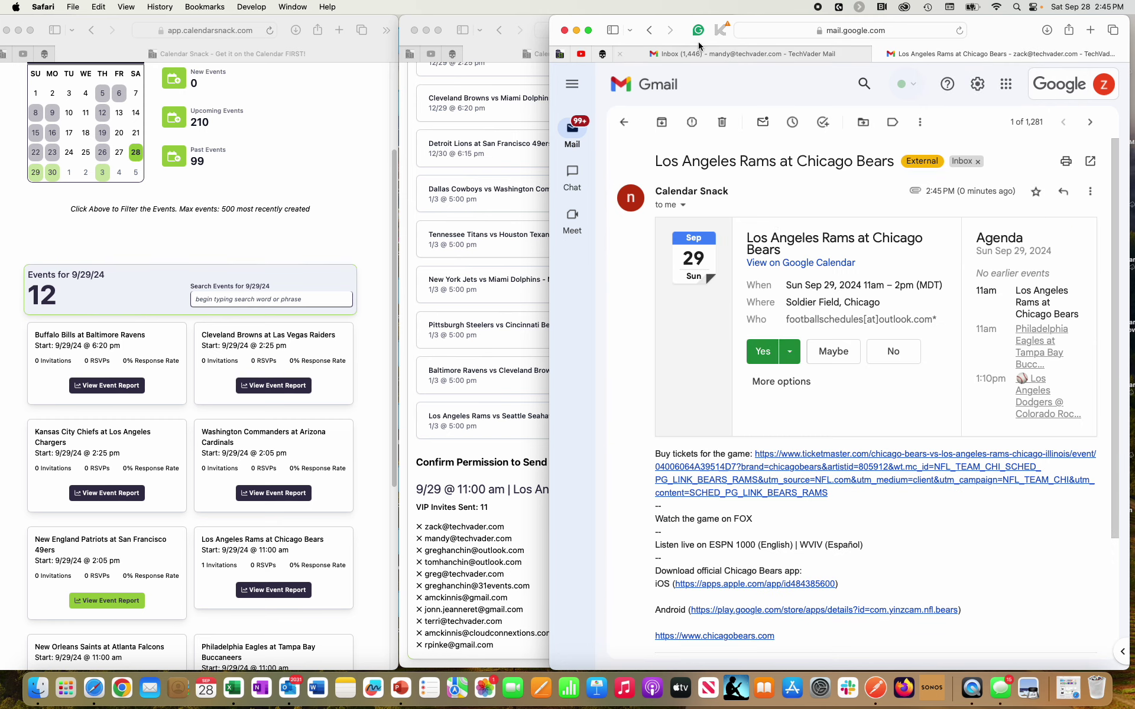
Switch back to the first Gmail account and return to the Rams at Bears invitation
left_click(803, 53)
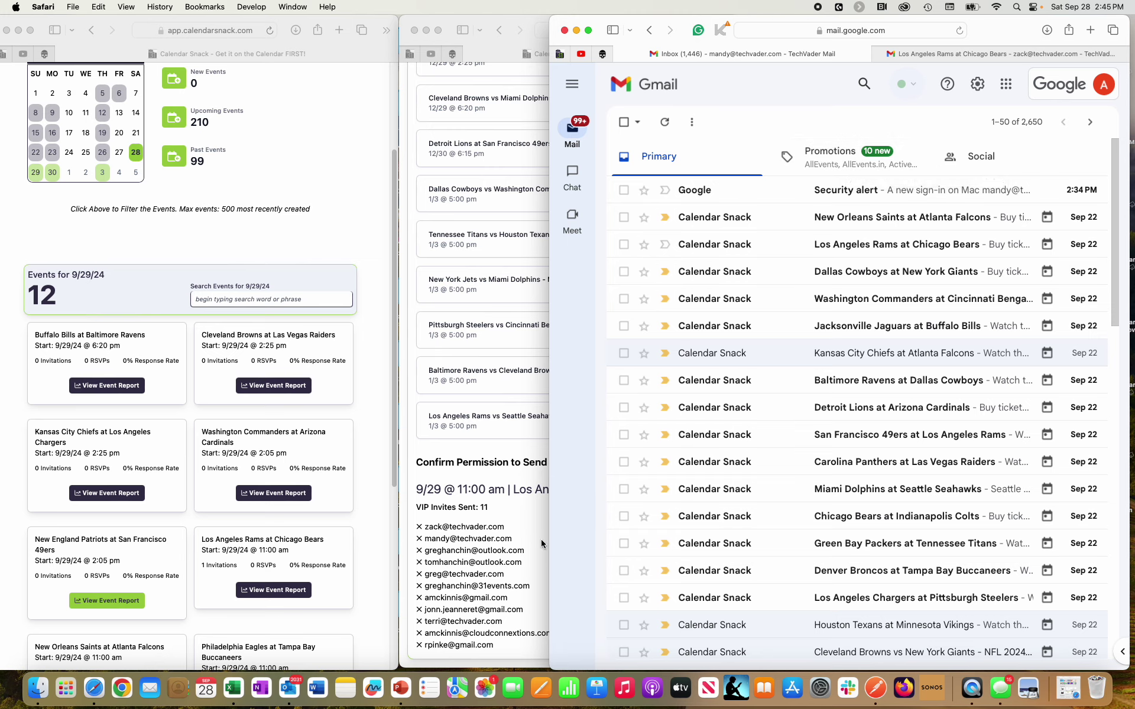
left_click(974, 57)
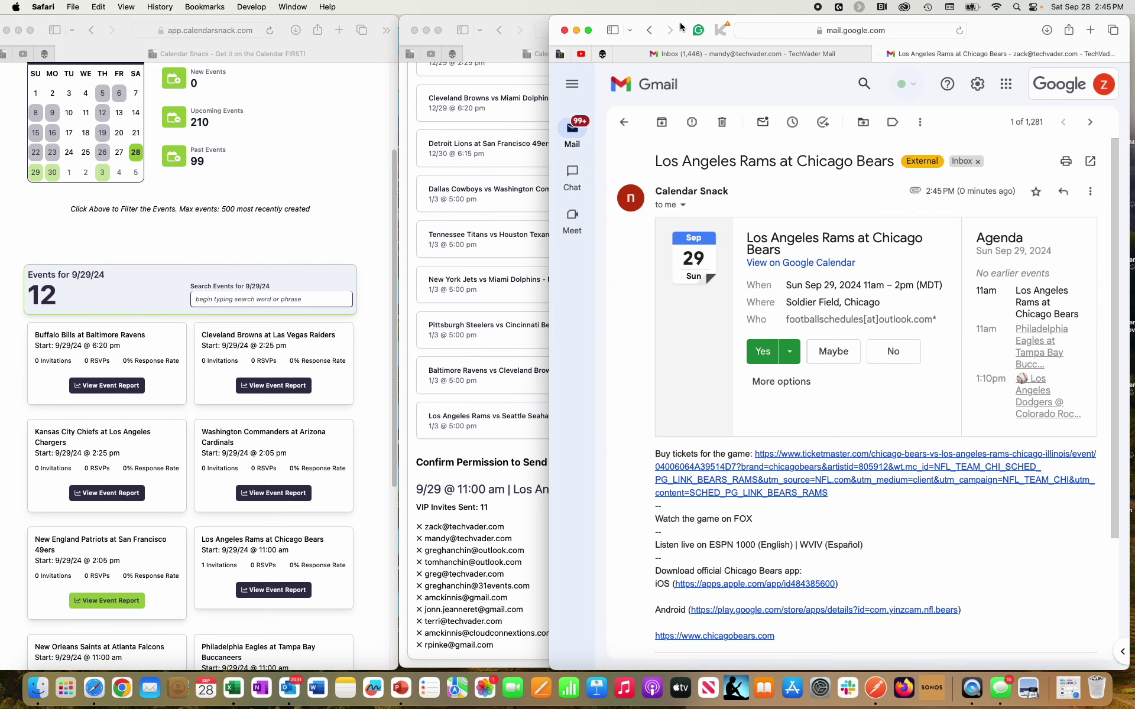
left_click_drag(681, 20, 870, 20)
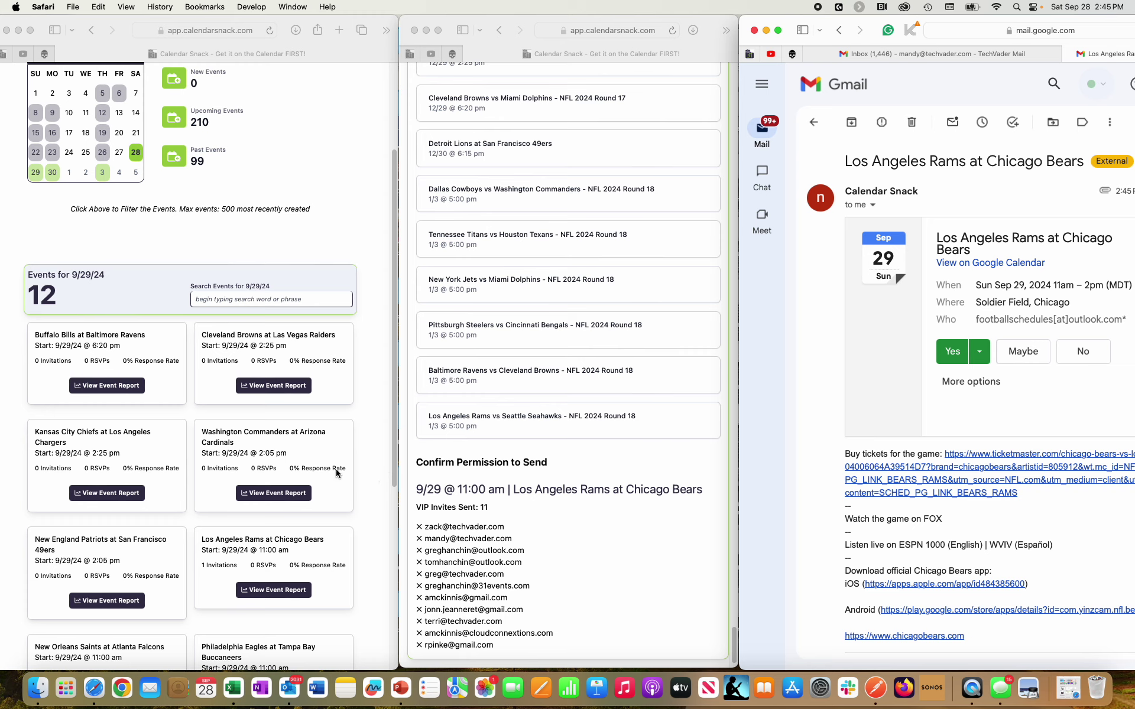
Search the 9/29 events for 'rams' and open the Rams at Chicago Bears event report
left_click(263, 301)
type("rams")
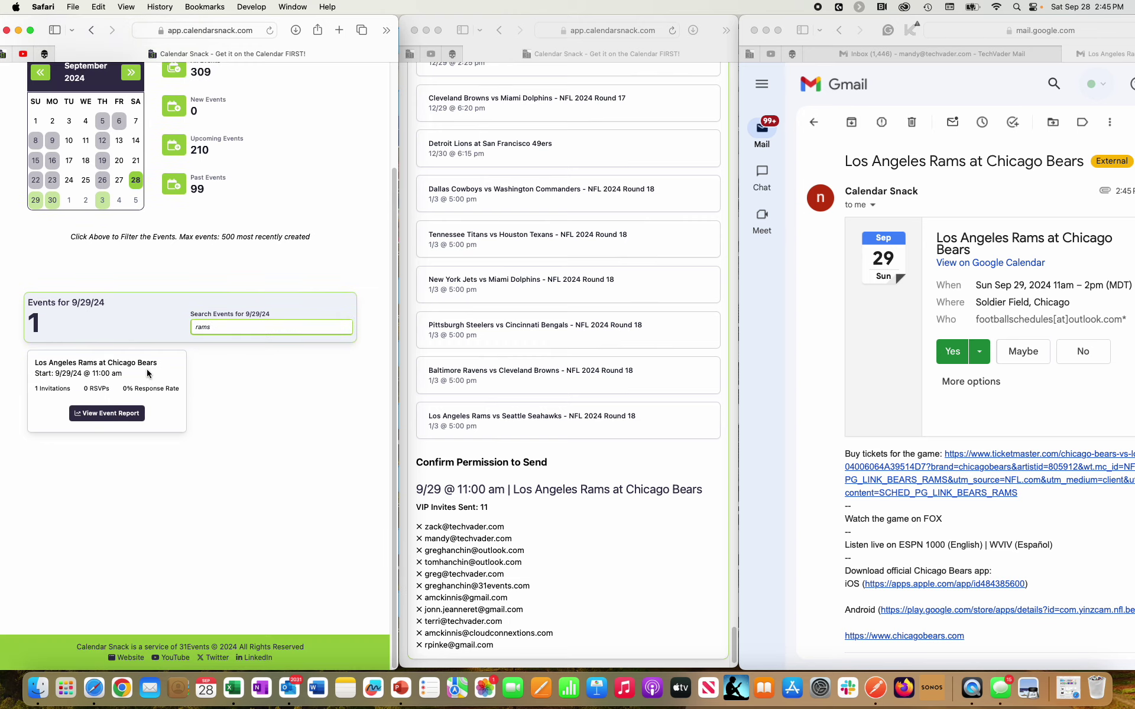
left_click(114, 417)
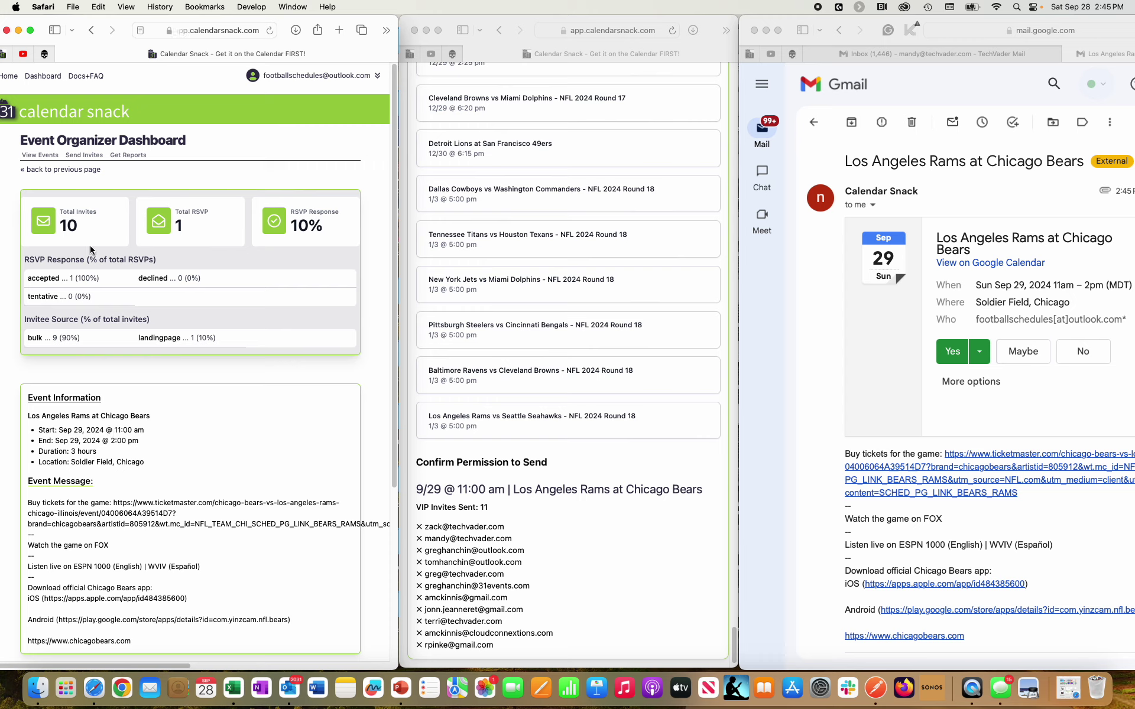
Check the report's 10 total invites and 1 RSVP, then reload the page
mouse_move(79, 226)
left_mouse_down()
mouse_move(48, 225)
mouse_move(59, 226)
left_mouse_up()
left_click_drag(186, 225, 168, 228)
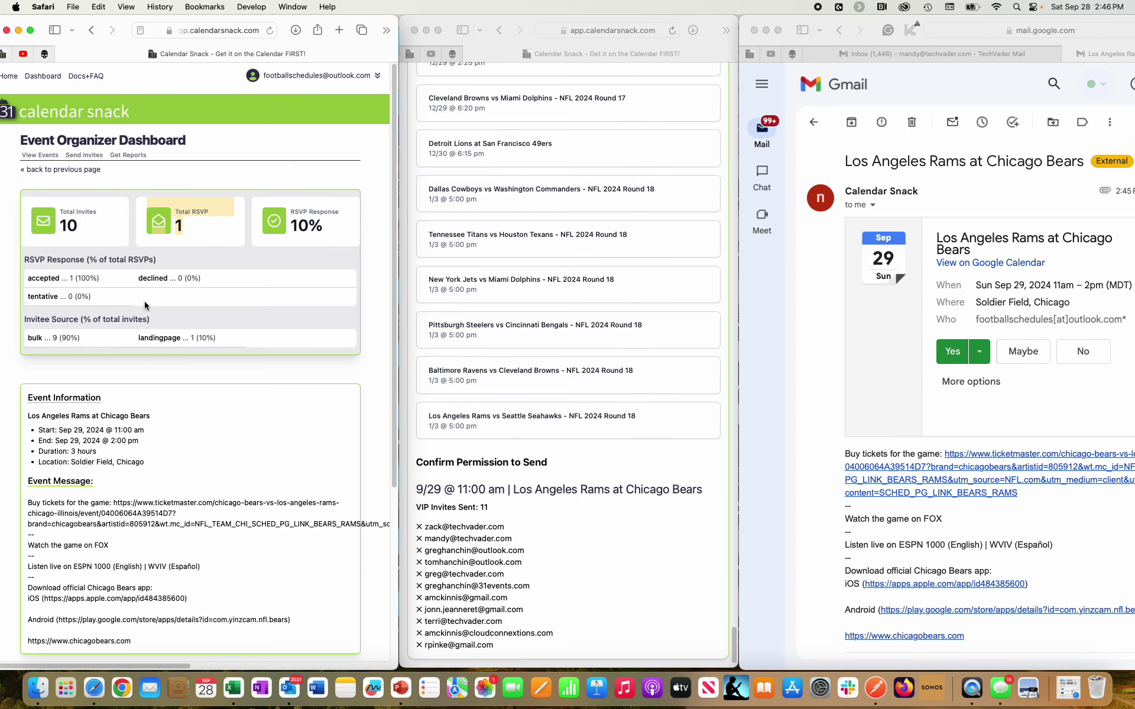
left_click(231, 30)
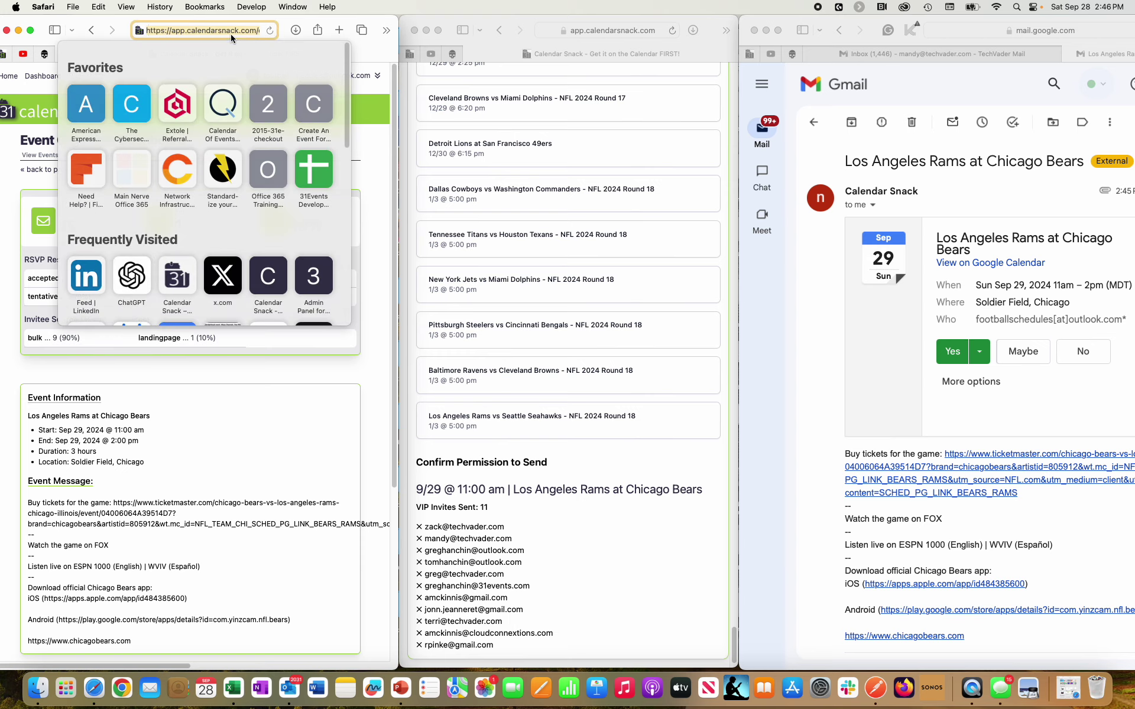
key("Return")
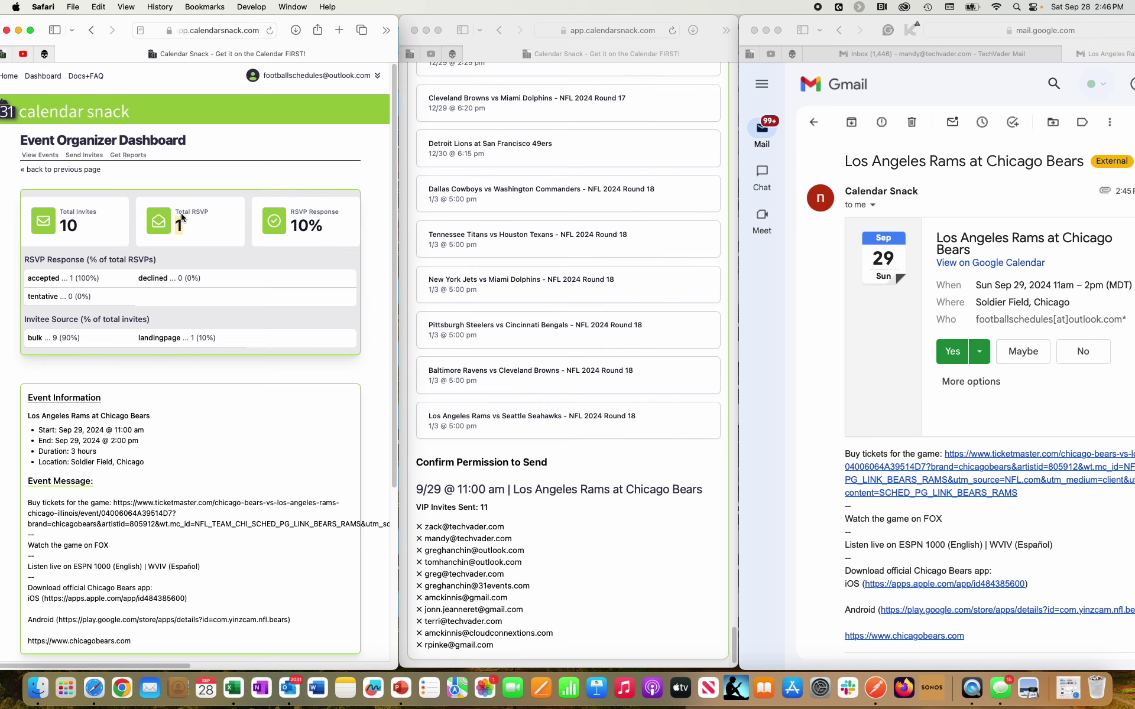
In the first Gmail inbox, open the Rams at Chicago Bears invitation and RSVP Yes
left_click(810, 211)
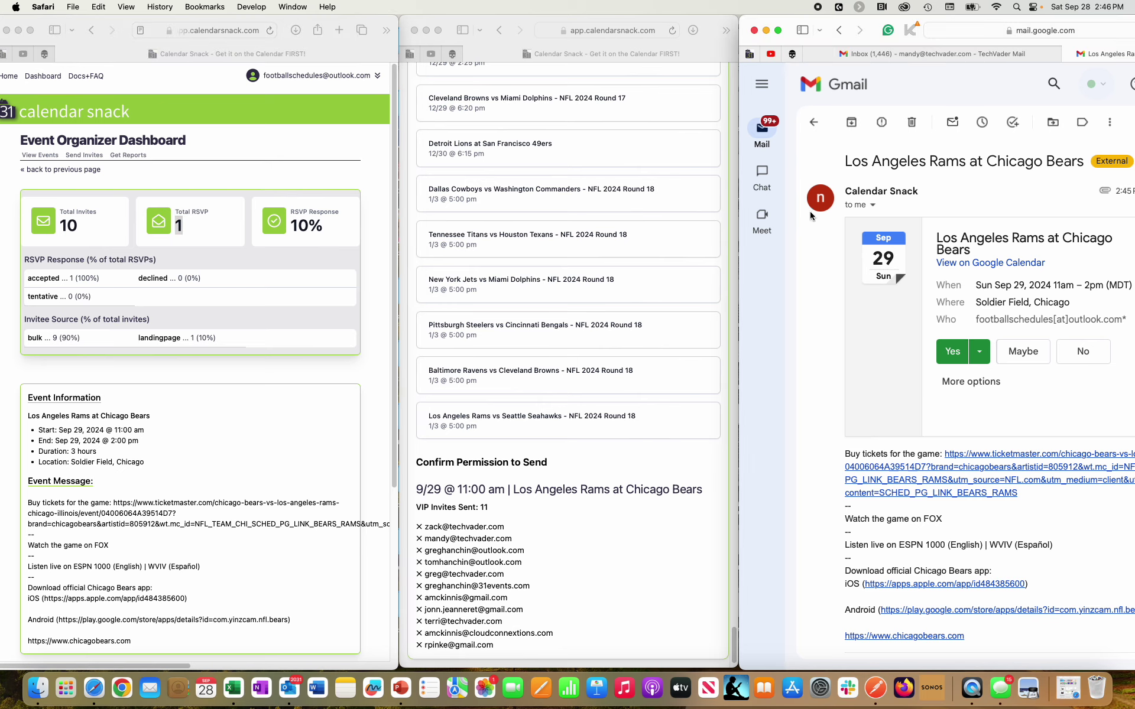
left_click(814, 125)
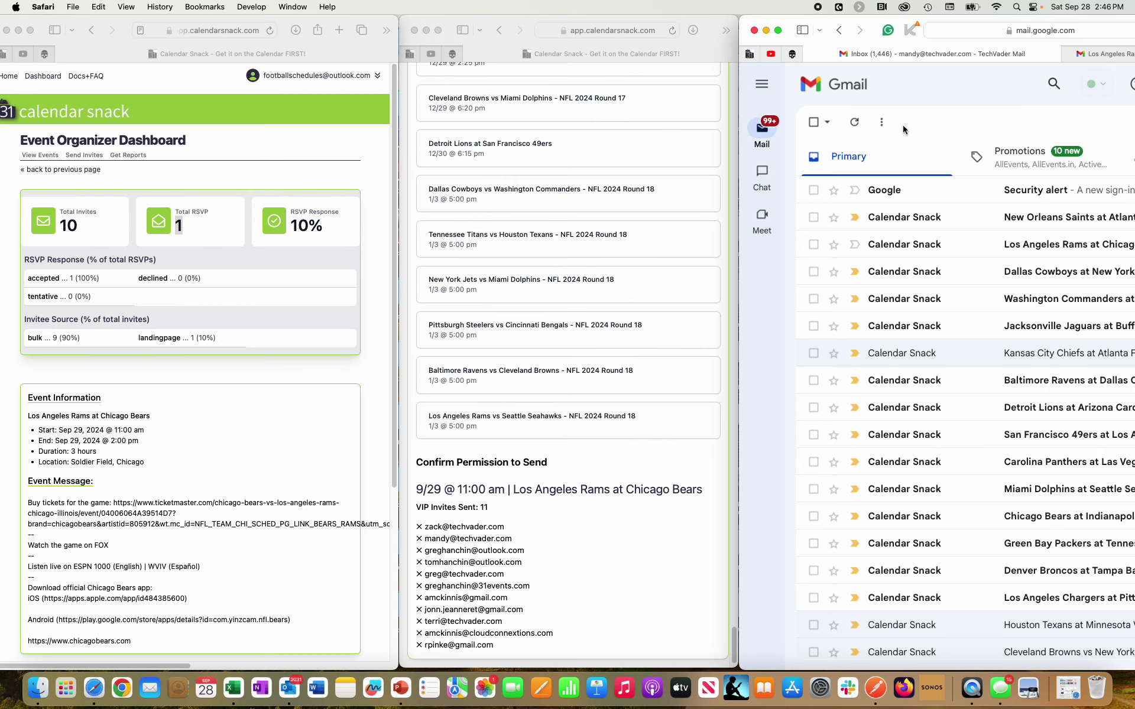
left_click(1029, 246)
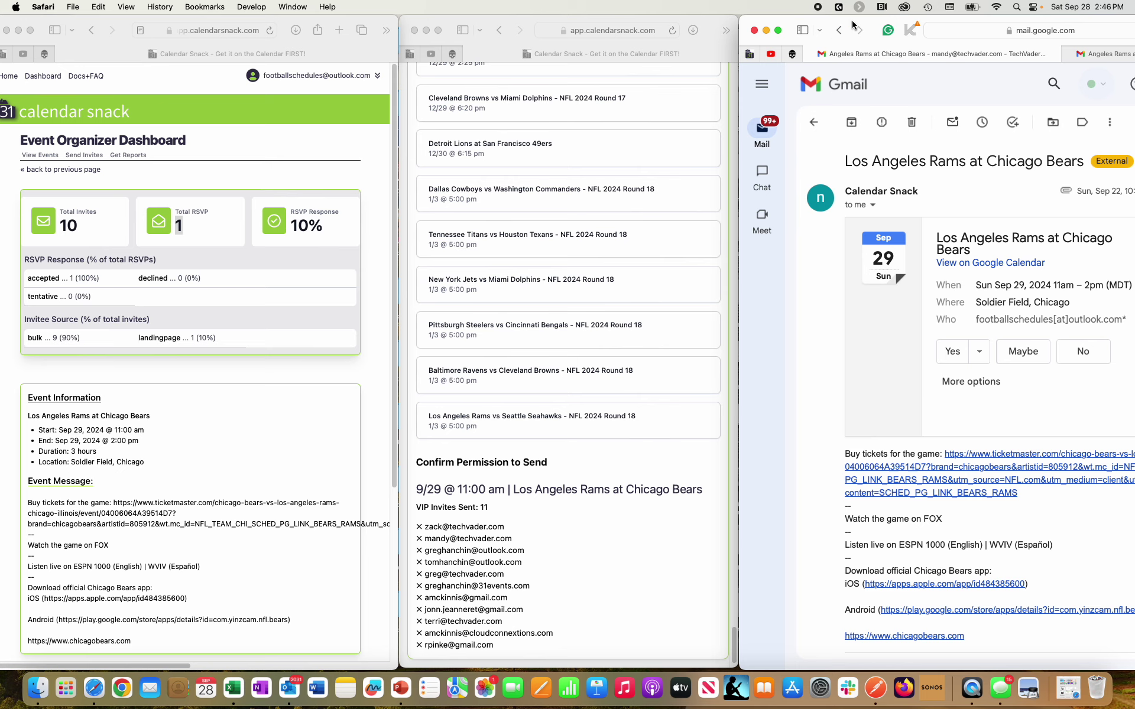
left_click_drag(852, 24, 793, 13)
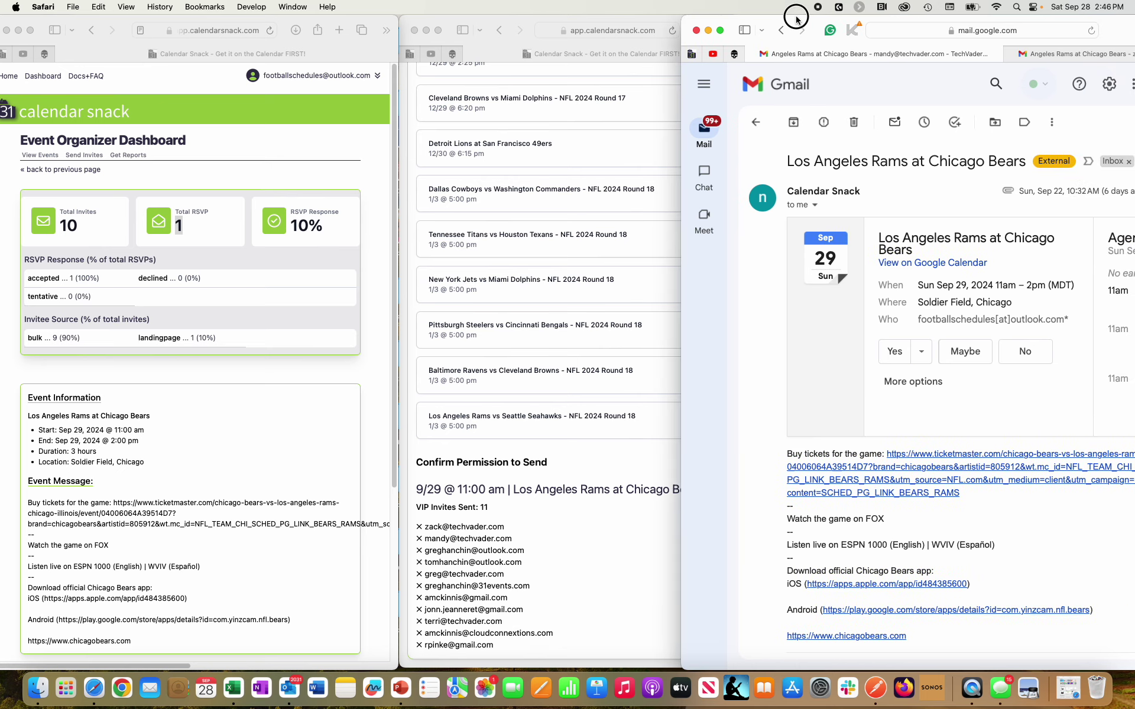
left_click(894, 352)
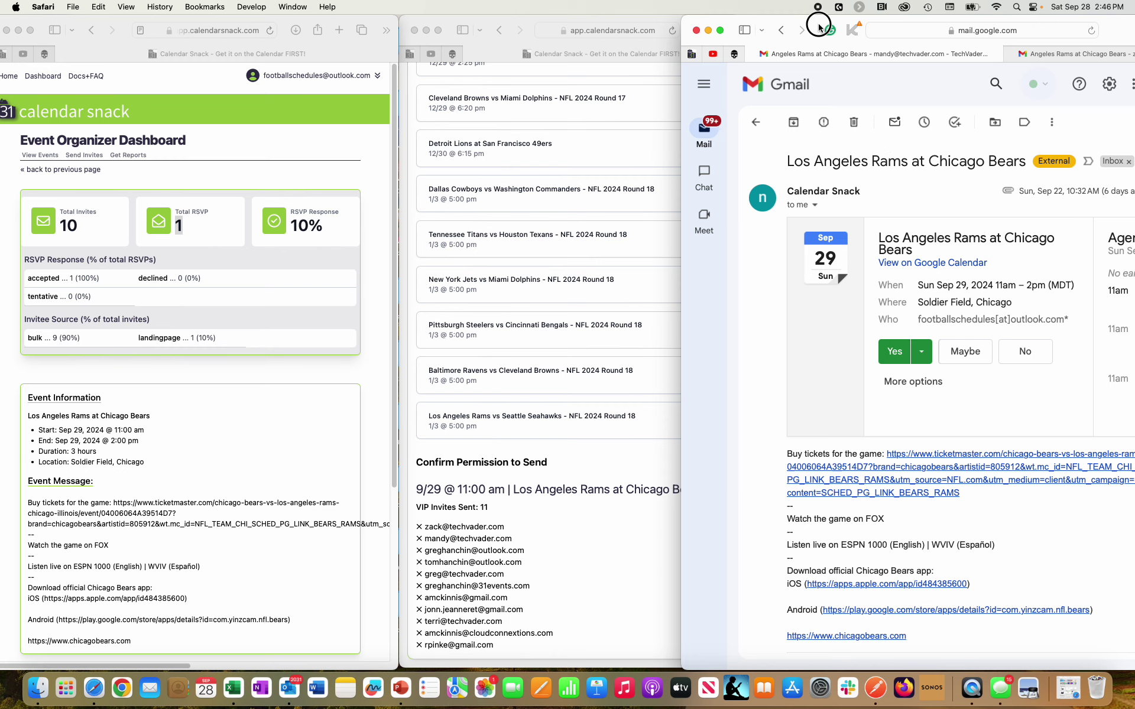
left_click_drag(819, 28, 887, 15)
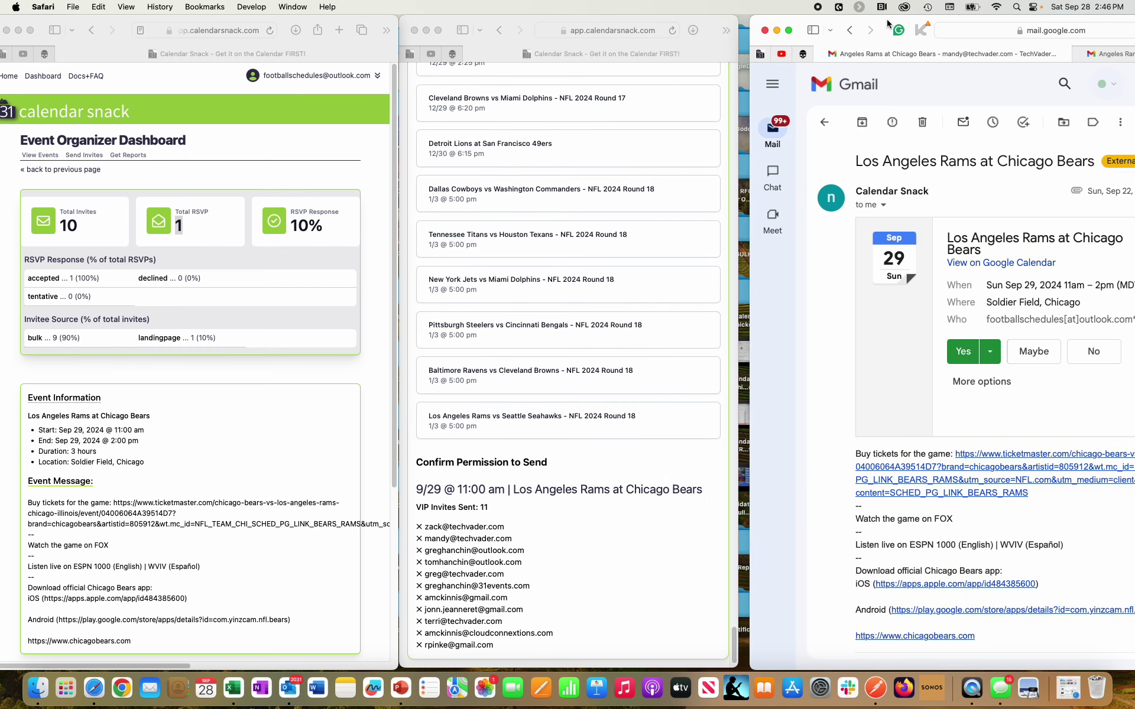
Reload the Rams at Bears report to show 2 RSVPs at 20%, then request the invitee report email
left_click(249, 356)
left_click(242, 32)
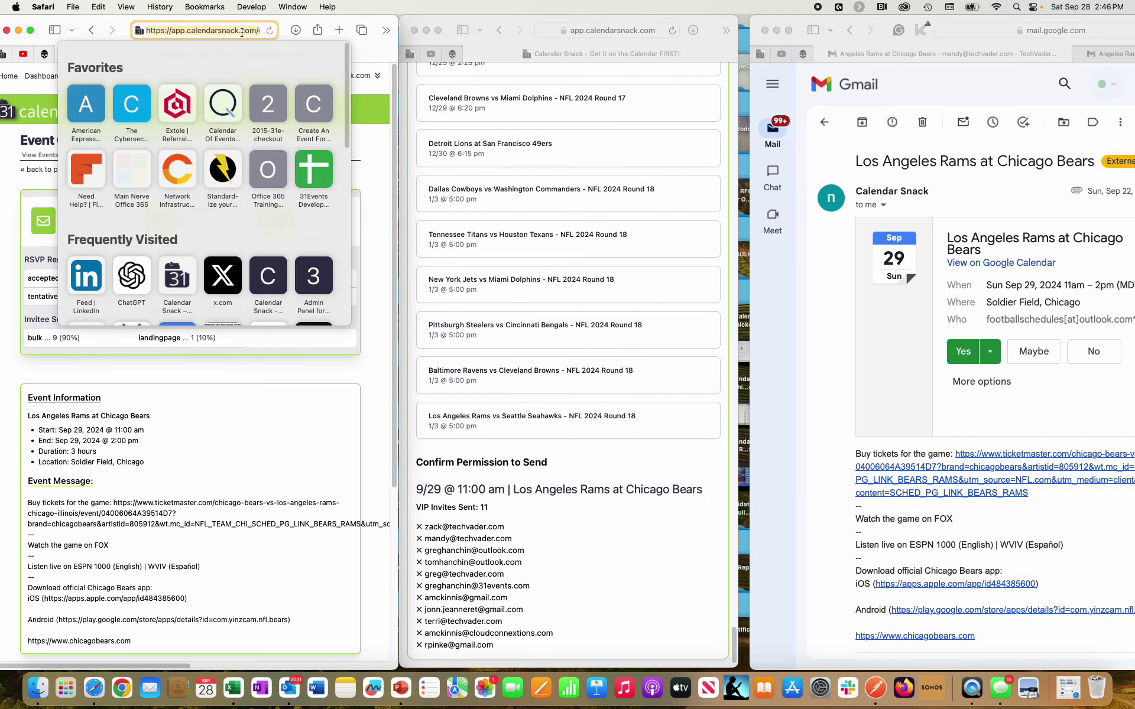
key("Return")
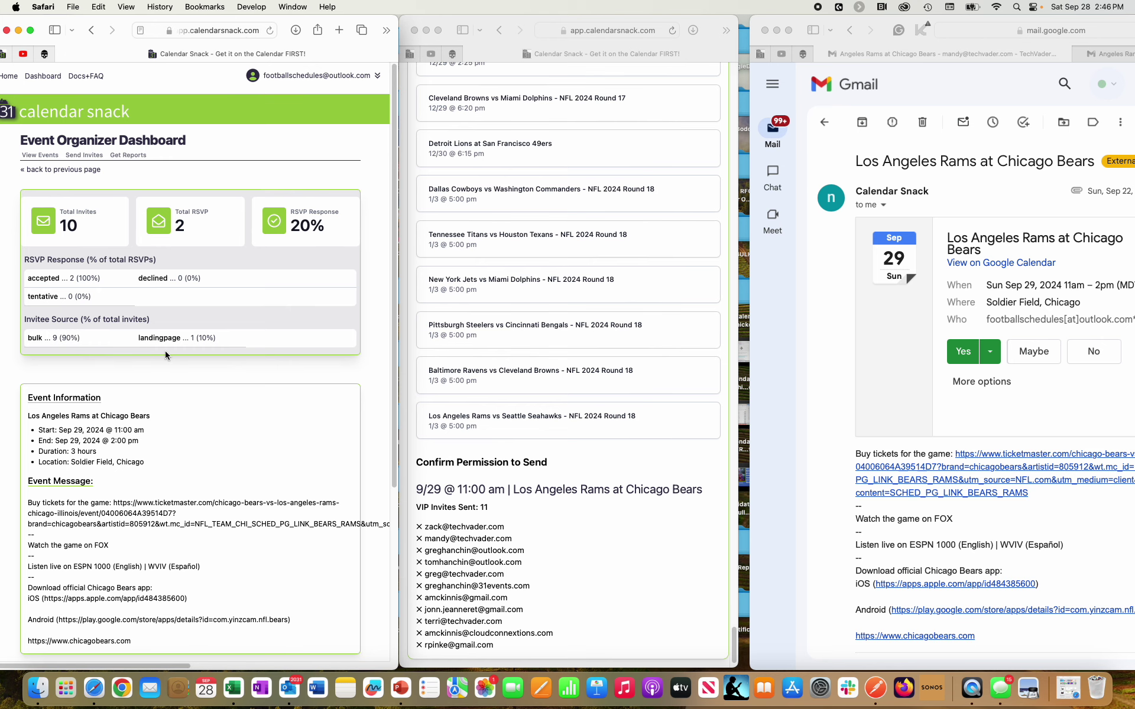
scroll(169, 348, "down", 5)
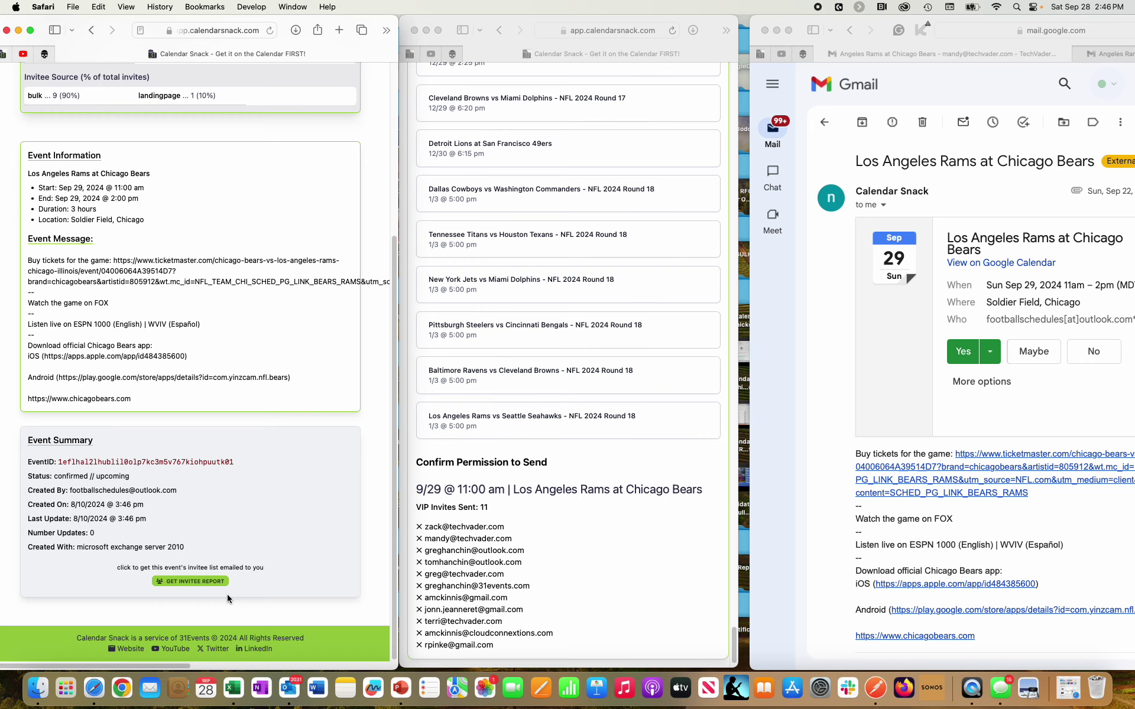
left_click(220, 584)
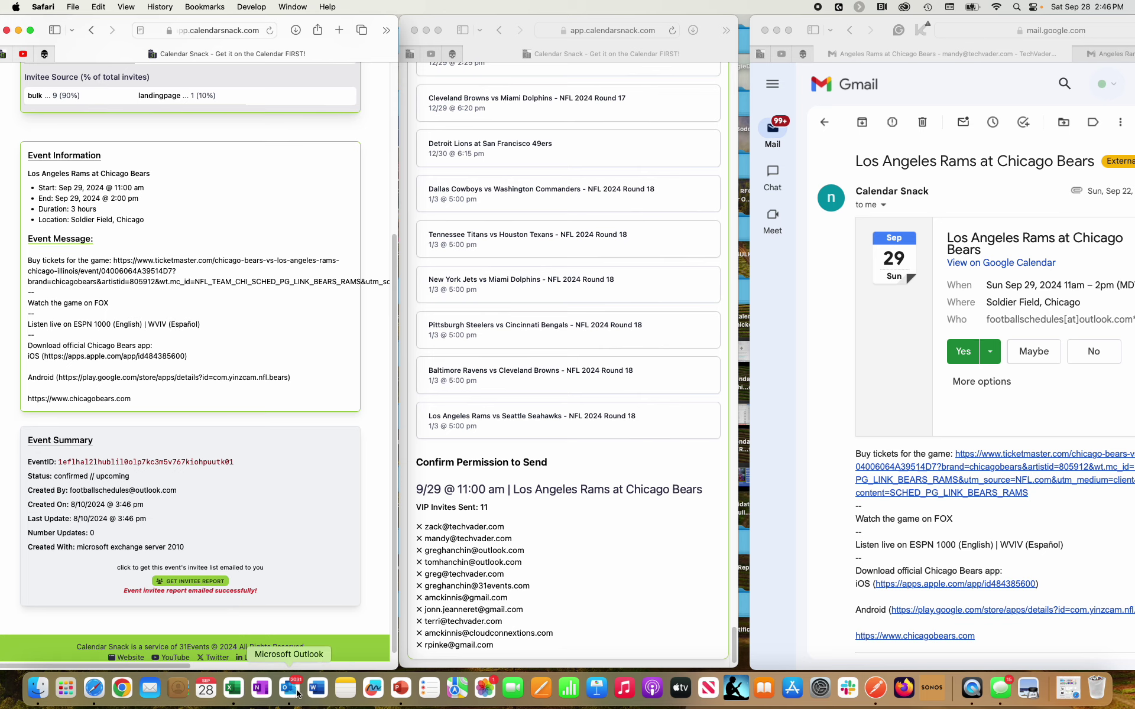
Open the Calendar Snack Event Report email in the organizer account's Outlook inbox
left_click(297, 692)
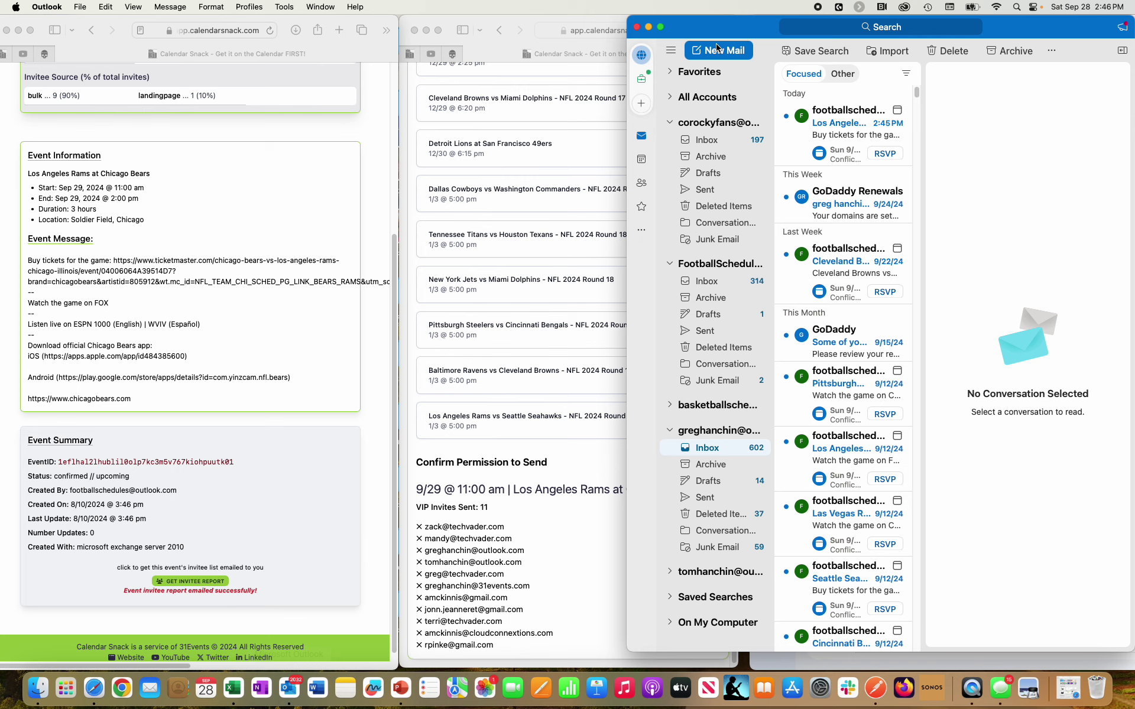
left_click_drag(776, 26, 489, 26)
left_click(420, 281)
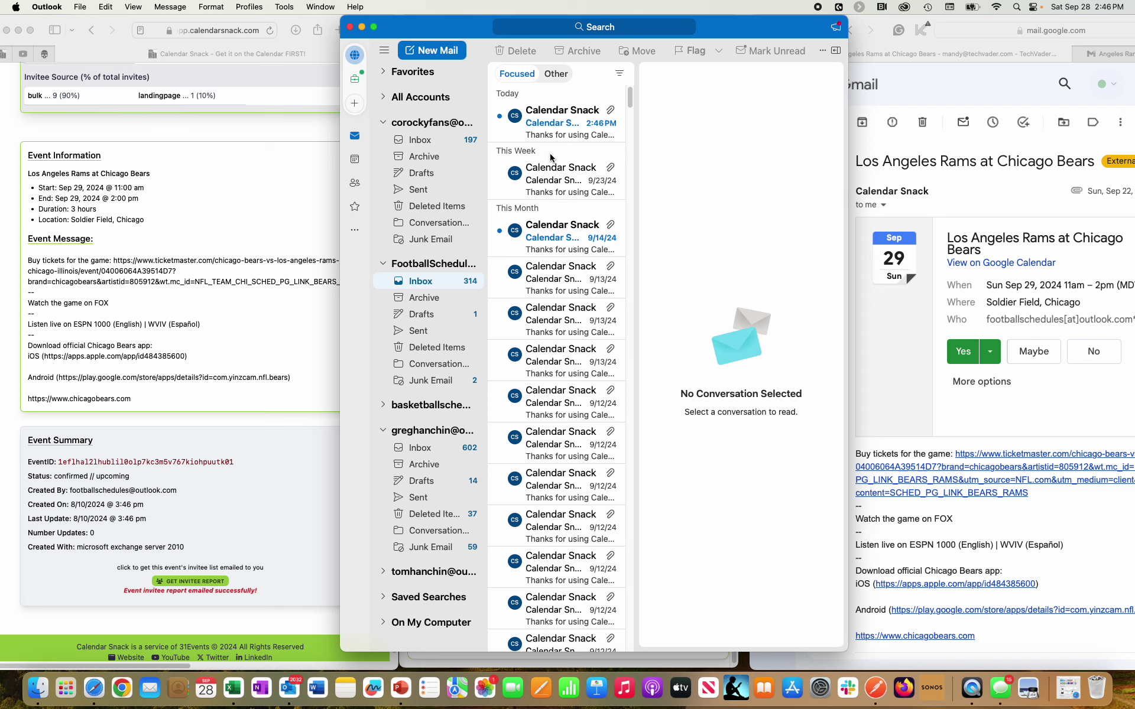
double_click(552, 131)
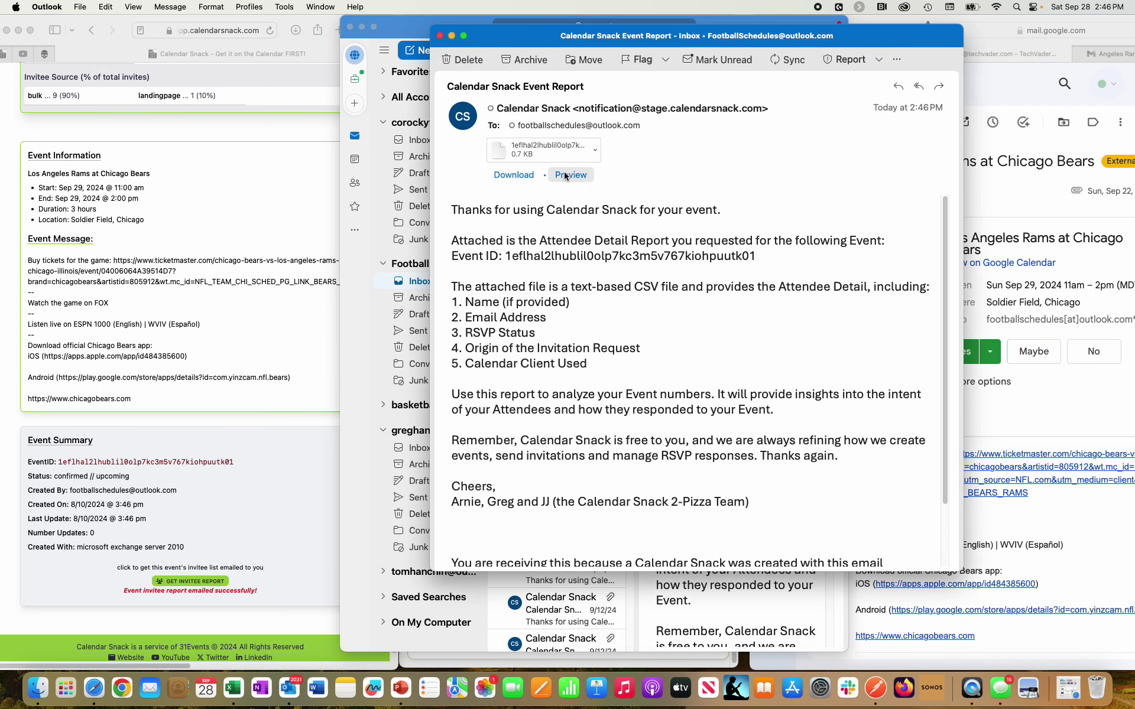
Preview the attached invitee CSV showing two Accepted invitees, then return to the Rams at Bears event page
left_click(564, 173)
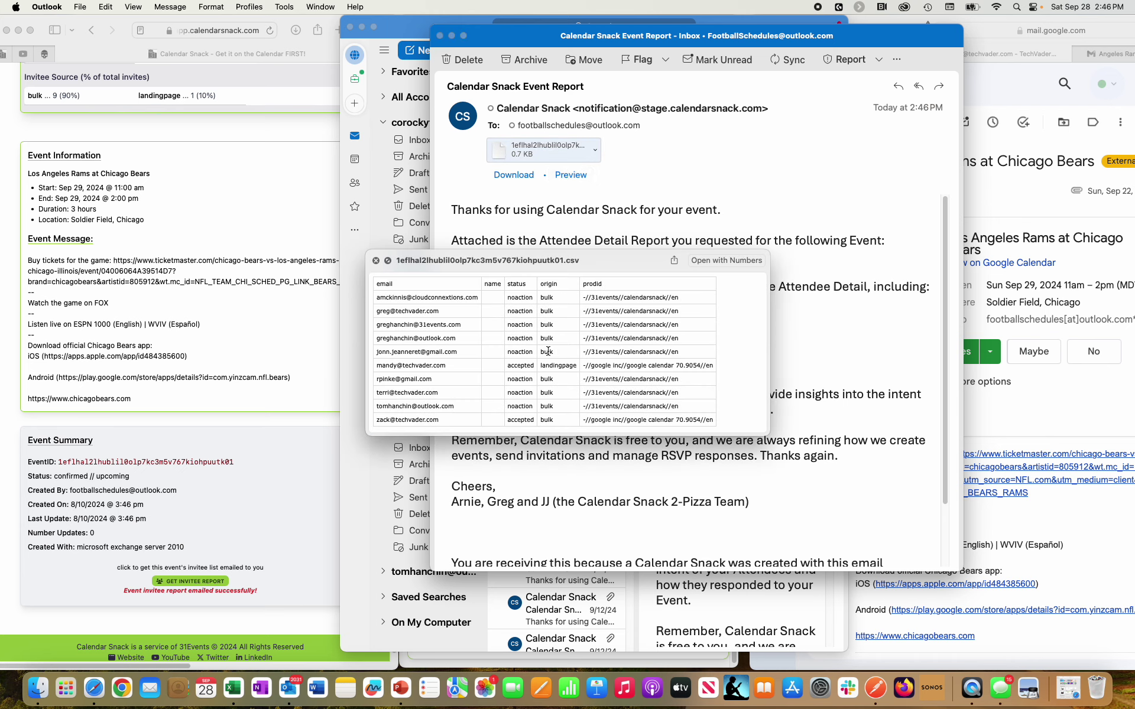
double_click(526, 421)
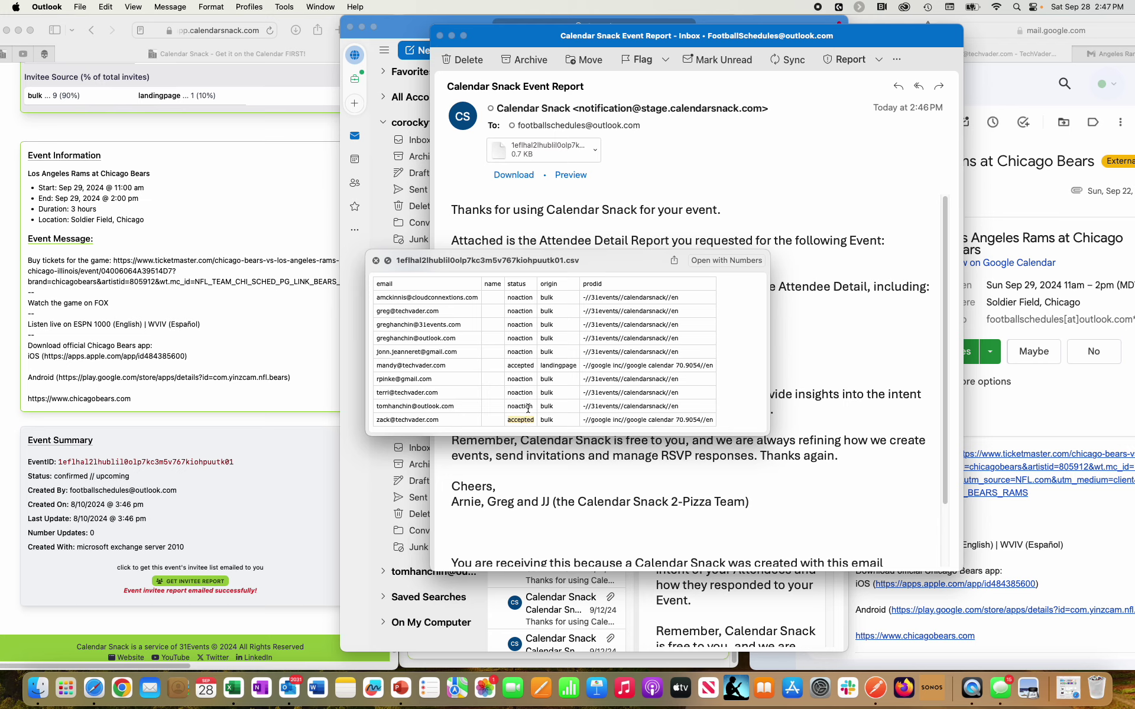
double_click(522, 366)
left_click(376, 261)
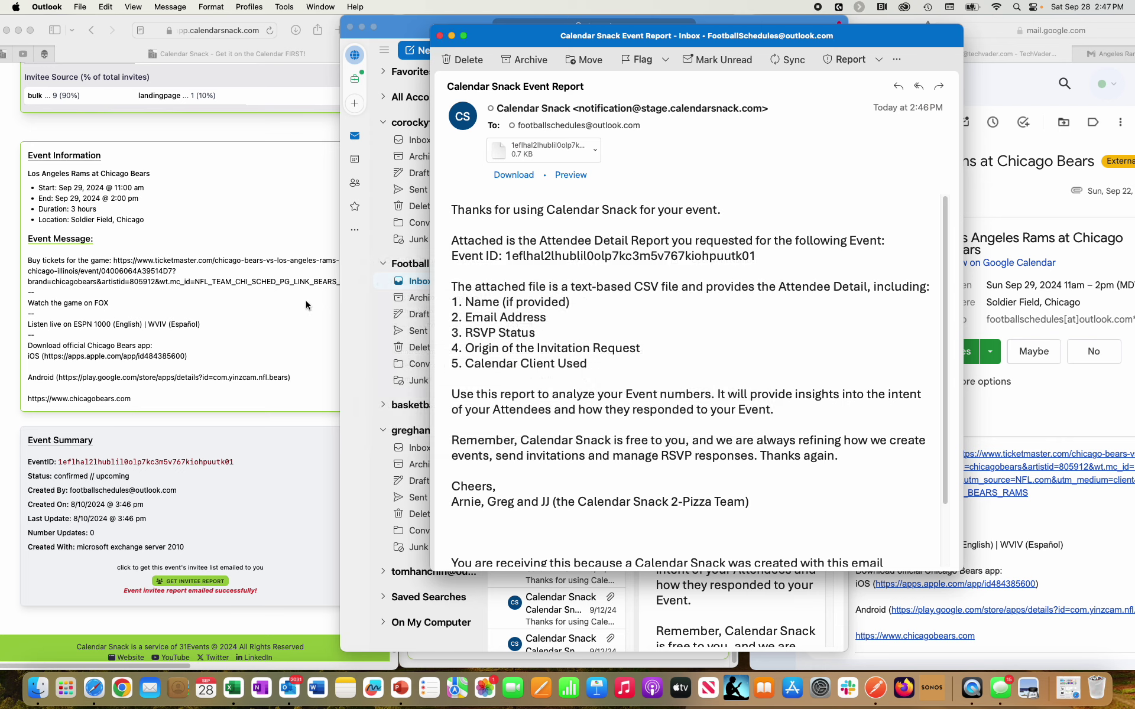
left_click(221, 215)
left_click_drag(151, 173, 29, 179)
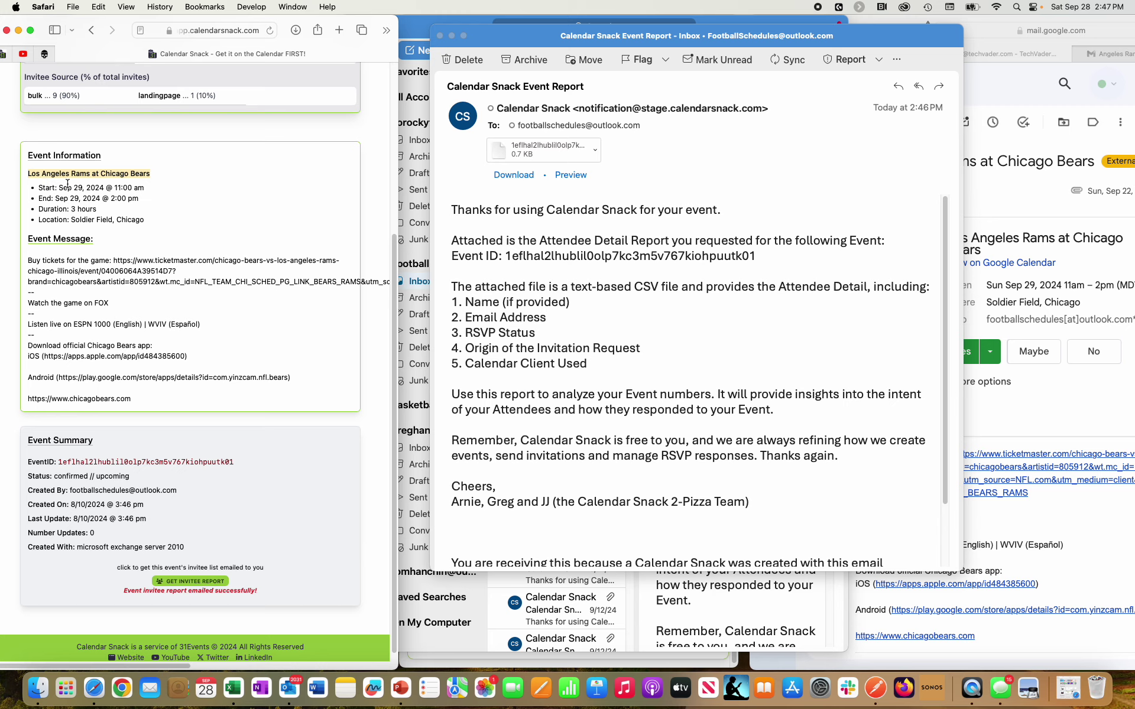